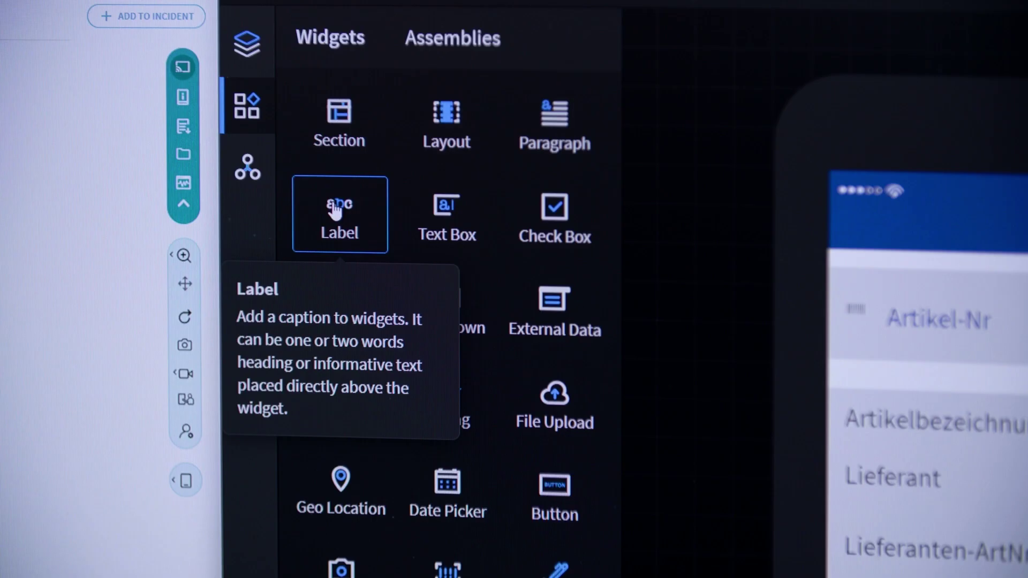
{"action": "left_click_drag", "start_coordinate": [256, 176], "coordinate": [303, 198]}
{"action": "left_click_drag", "start_coordinate": [478, 279], "coordinate": [689, 409]}
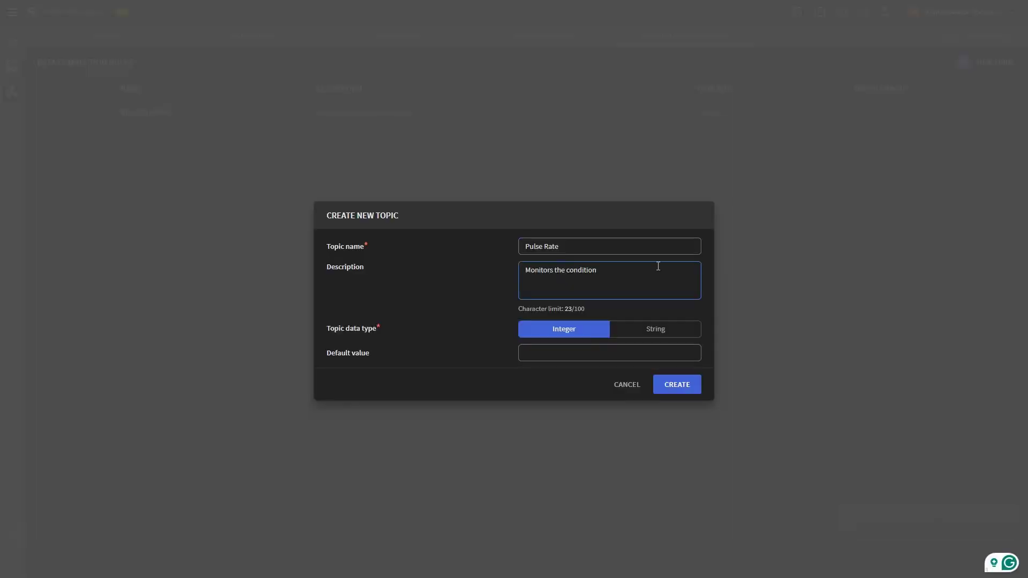
Set the Condition topic's data type to String with default value Serious and create it.
{"action": "left_click", "coordinate": [656, 329]}
{"action": "left_click", "coordinate": [568, 351]}
{"action": "left_click", "coordinate": [677, 385]}
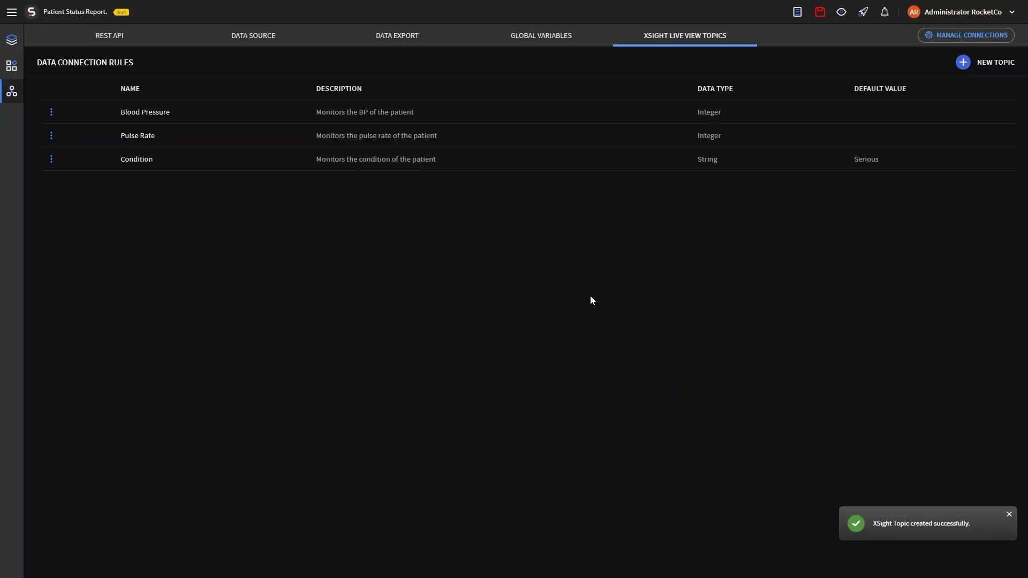
Return to the Patient Details page and start adding an action to the Submit button's events.
{"action": "left_click", "coordinate": [12, 42]}
{"action": "scroll", "coordinate": [429, 316], "scroll_direction": "down", "scroll_amount": 3}
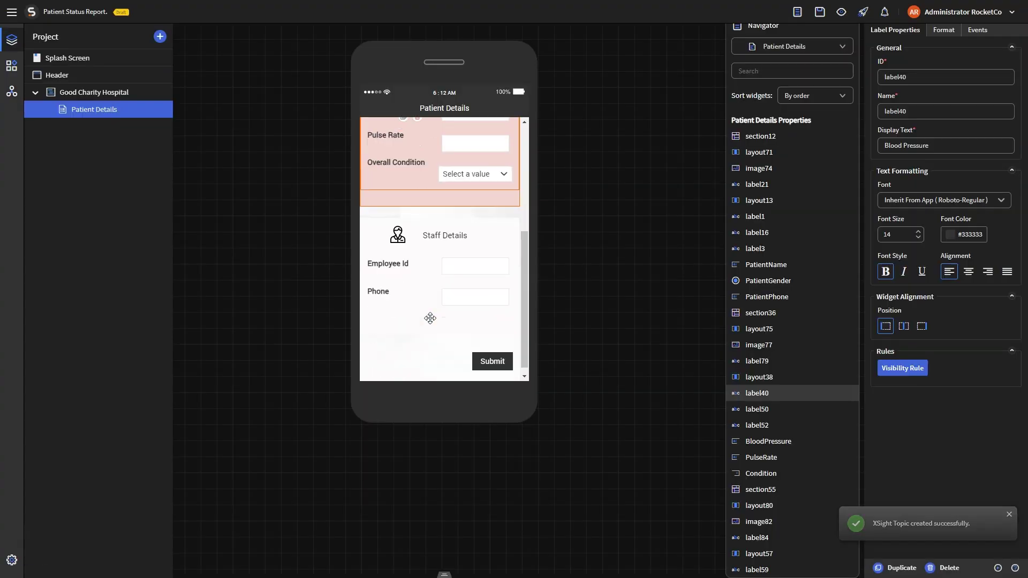
{"action": "left_click", "coordinate": [489, 352]}
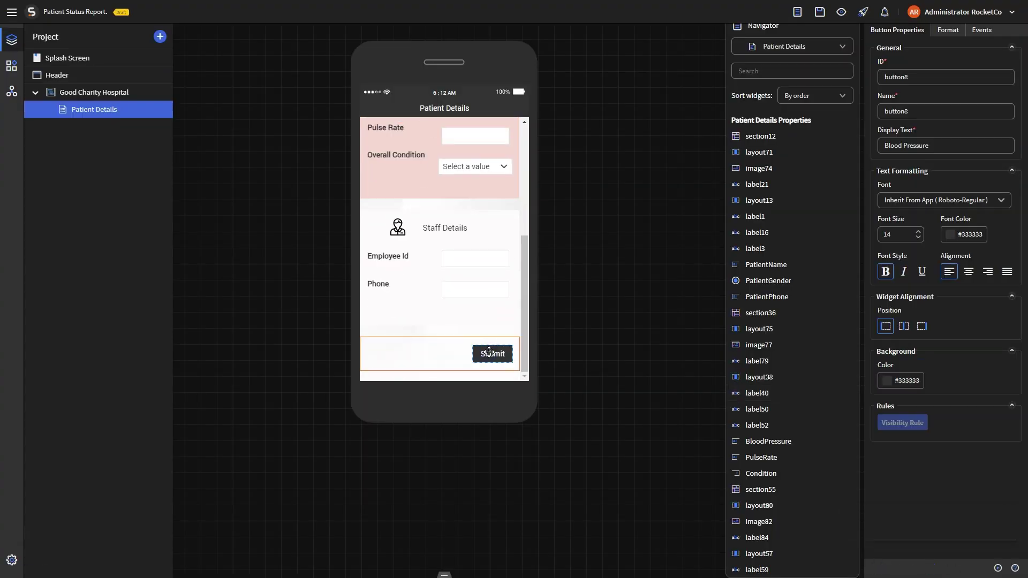
{"action": "left_click", "coordinate": [981, 31]}
{"action": "left_click", "coordinate": [1010, 96]}
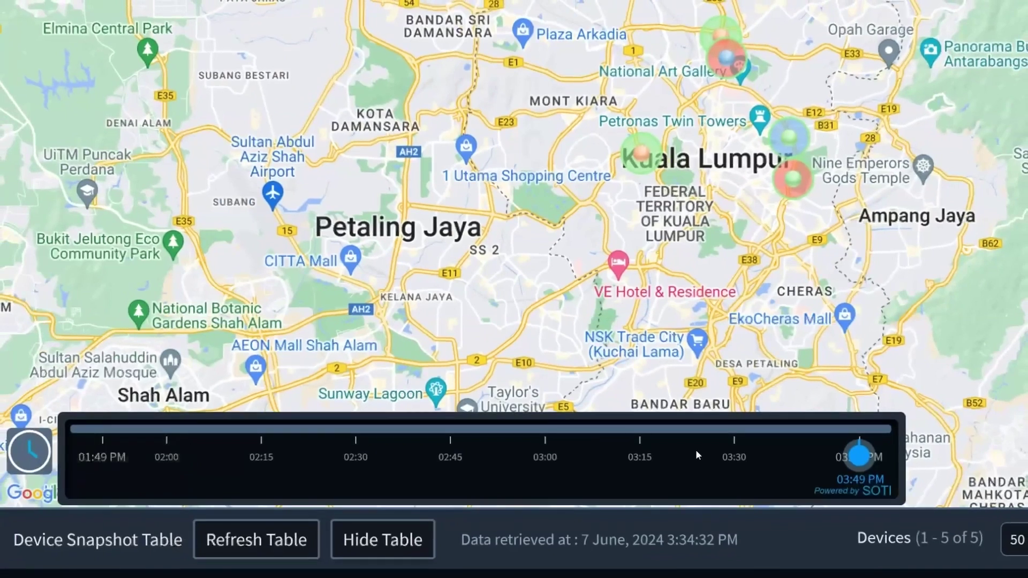
Rewind the device map's timeline to about 02:45.
{"action": "left_click_drag", "start_coordinate": [859, 430], "coordinate": [466, 431]}
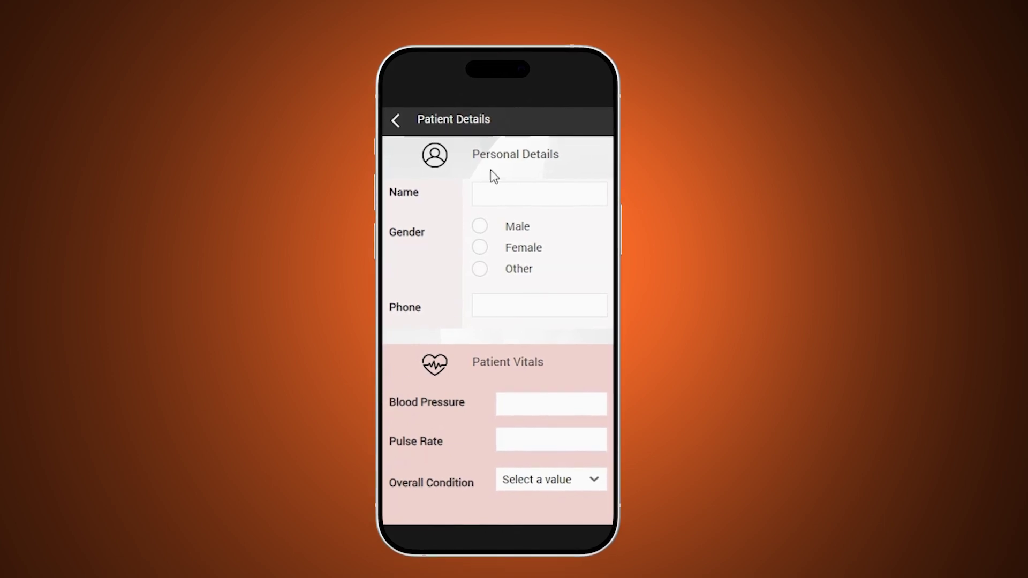
Enter the patient's full name in the Personal Details section and set the gender to Male.
{"action": "left_click", "coordinate": [501, 187]}
{"action": "type", "text": "John Doe"}
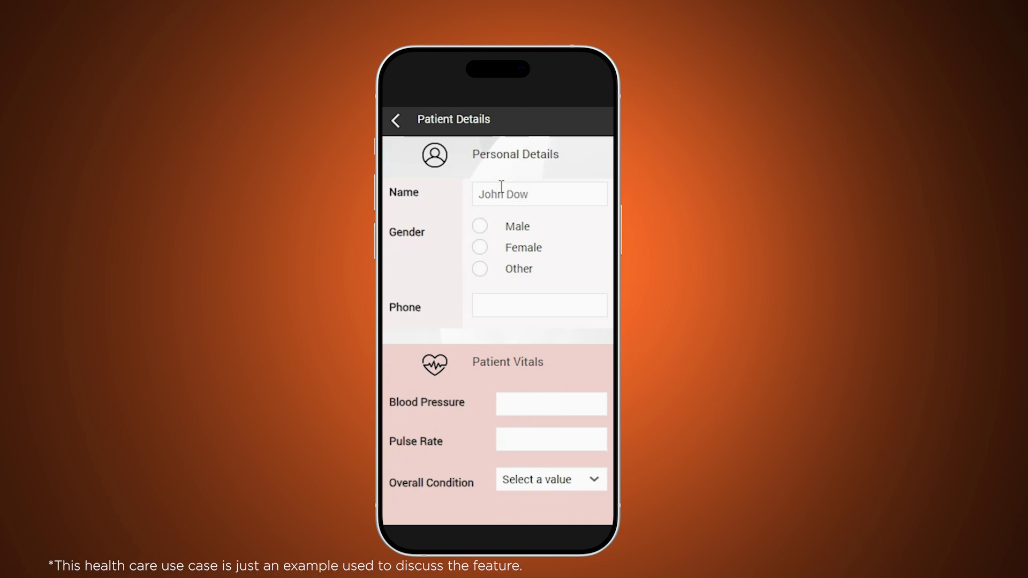
{"action": "left_click", "coordinate": [484, 228]}
Fill in the Patient Vitals with blood pressure 110, pulse rate 80 and overall condition Normal.
{"action": "left_click", "coordinate": [552, 404]}
{"action": "left_click", "coordinate": [550, 487]}
{"action": "left_click", "coordinate": [544, 511]}
{"action": "left_click", "coordinate": [544, 438]}
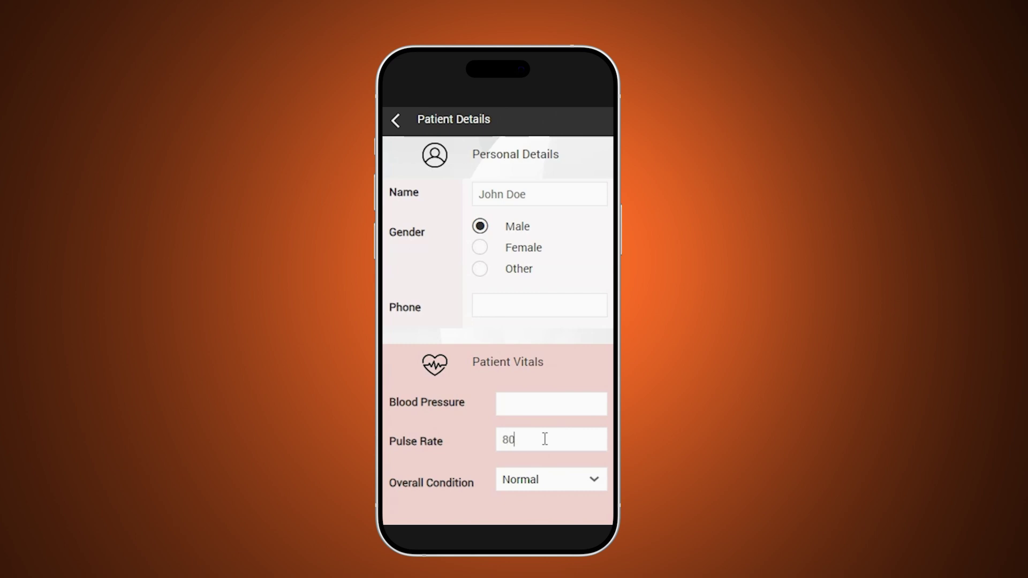
{"action": "type", "text": "110"}
{"action": "scroll", "coordinate": [539, 405], "scroll_direction": "down", "scroll_amount": 5}
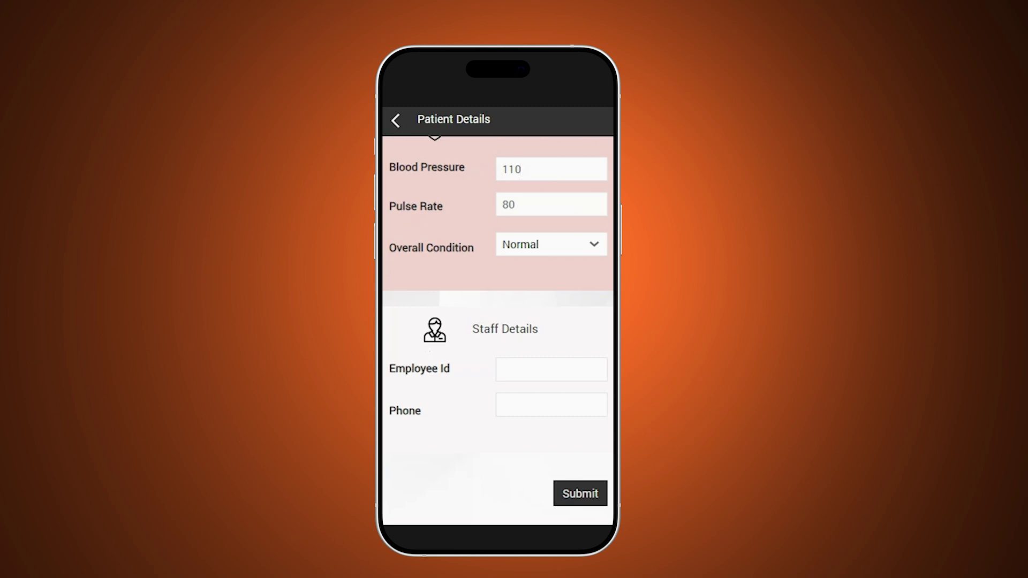
{"action": "scroll", "coordinate": [540, 406], "scroll_direction": "up", "scroll_amount": 5}
{"action": "key", "text": "BackSpace"}
{"action": "key", "text": "BackSpace"}
{"action": "key", "text": "BackSpace"}
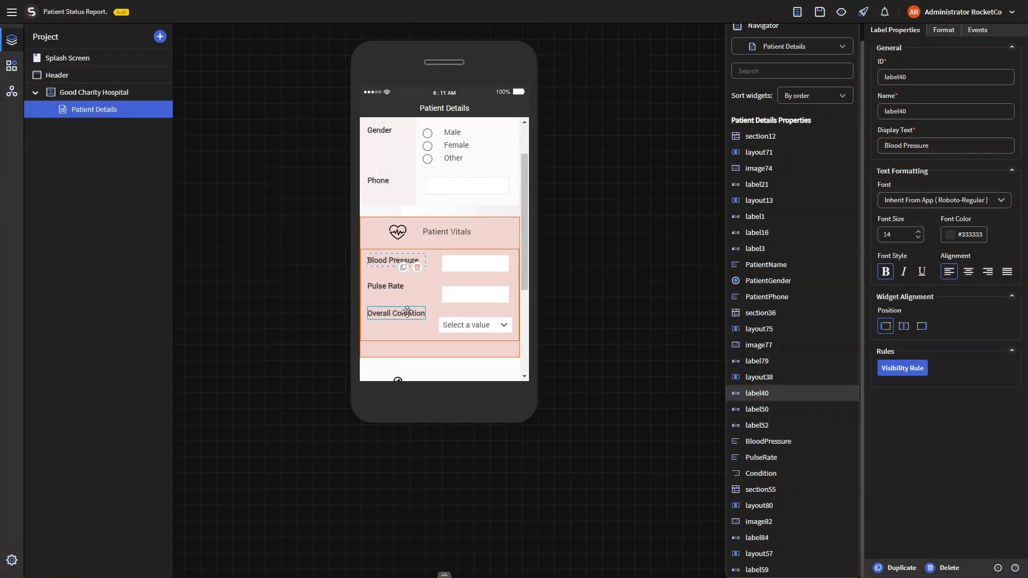
Create an Integer XSight live view topic named Blood Pressure with the description "Monitors the BP of the patient".
{"action": "left_click", "coordinate": [13, 92]}
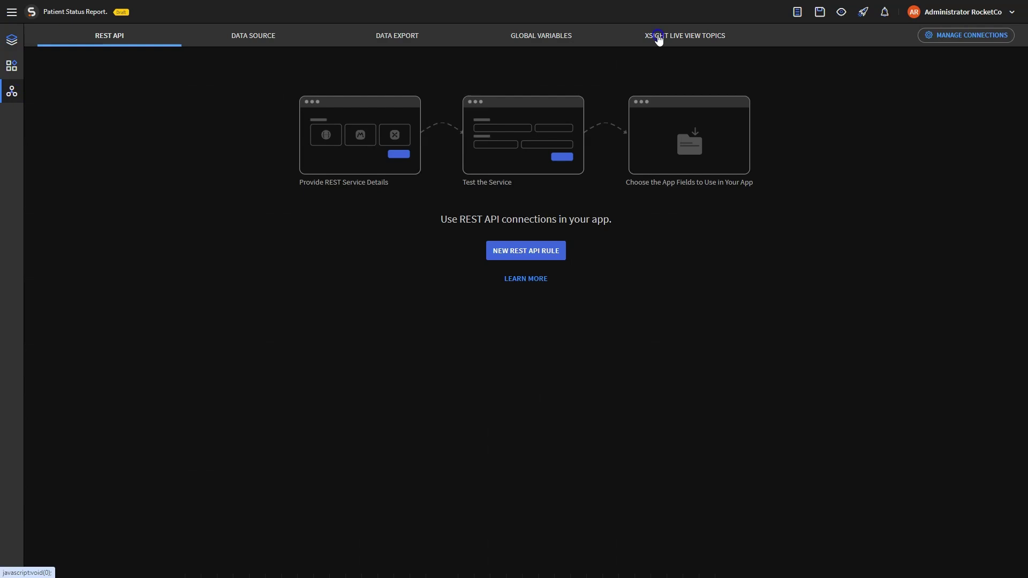
{"action": "left_click", "coordinate": [659, 38]}
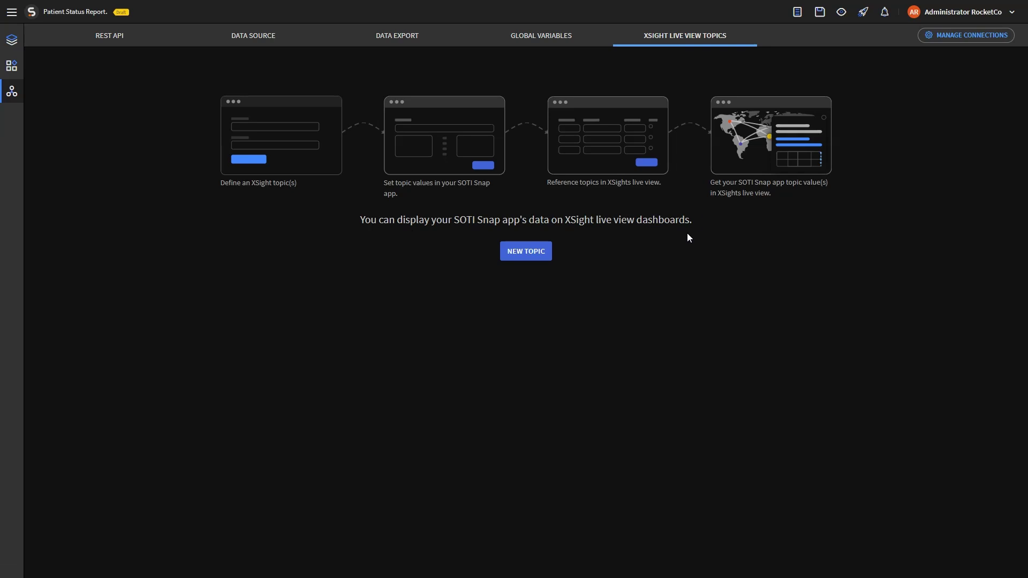
{"action": "left_click", "coordinate": [527, 258]}
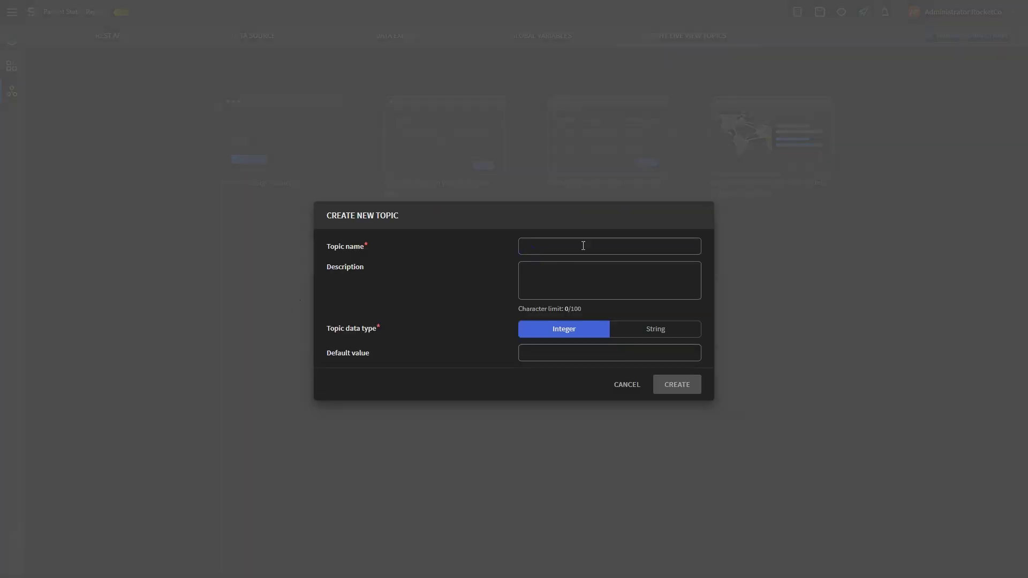
{"action": "type", "text": "Blood Pressure"}
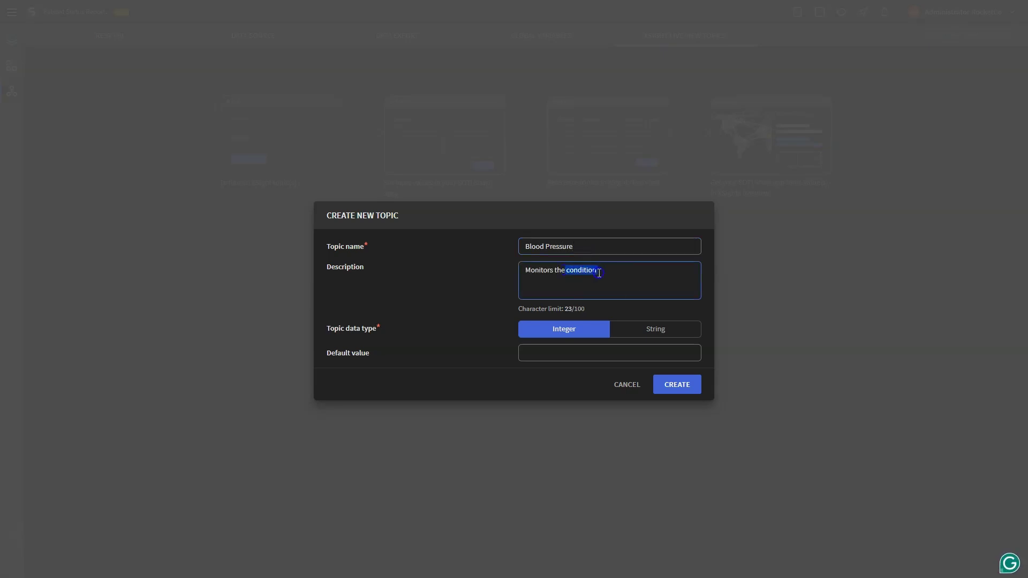
{"action": "left_click_drag", "start_coordinate": [599, 273], "coordinate": [600, 273]}
{"action": "key", "text": "BackSpace"}
{"action": "type", "text": "BP of the patient"}
{"action": "left_click", "coordinate": [672, 385]}
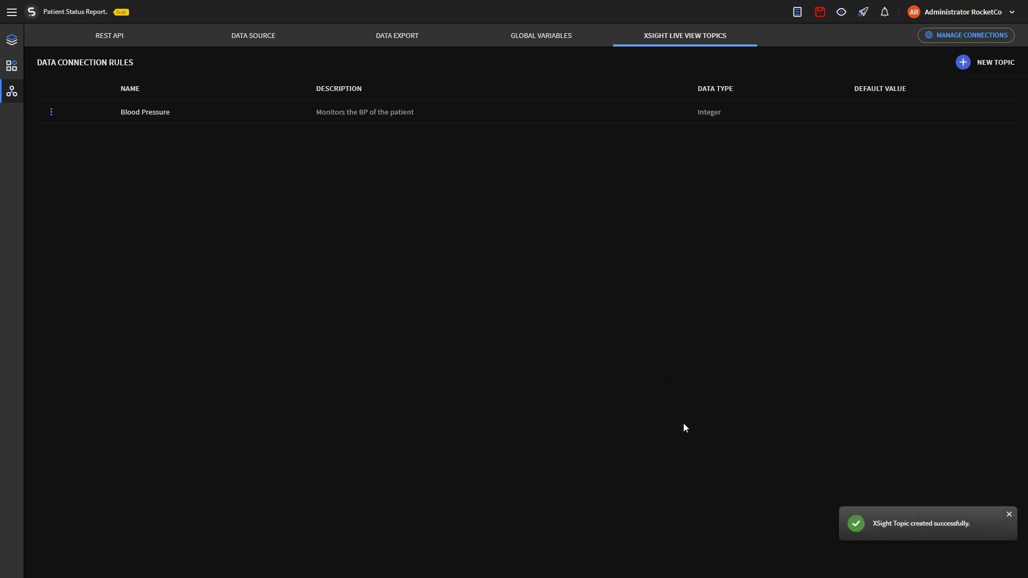
Add a second Integer topic named Pulse Rate with the description "Monitors the pulse rate of the patient".
{"action": "left_click", "coordinate": [964, 61]}
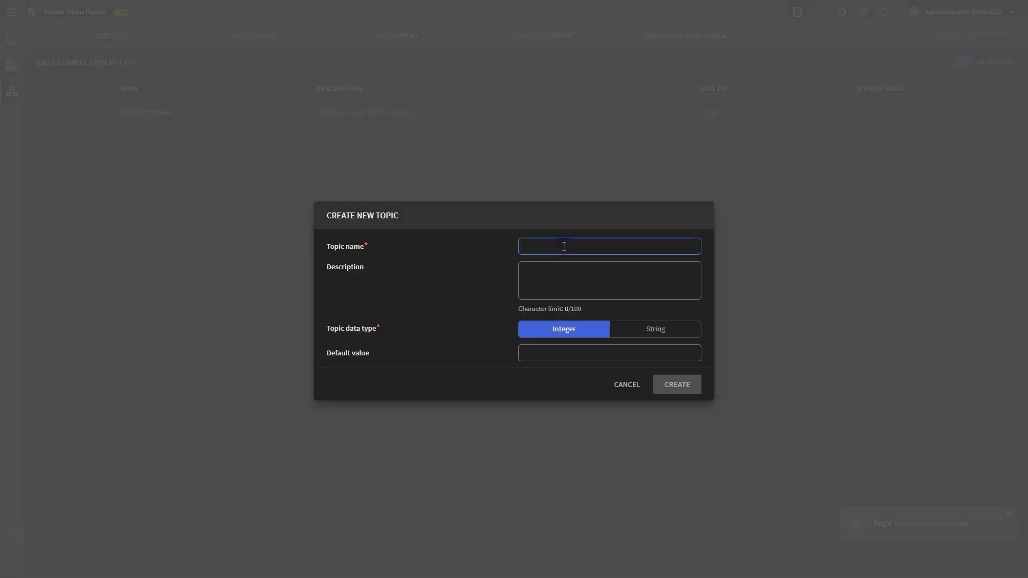
{"action": "type", "text": "Pulse Rate"}
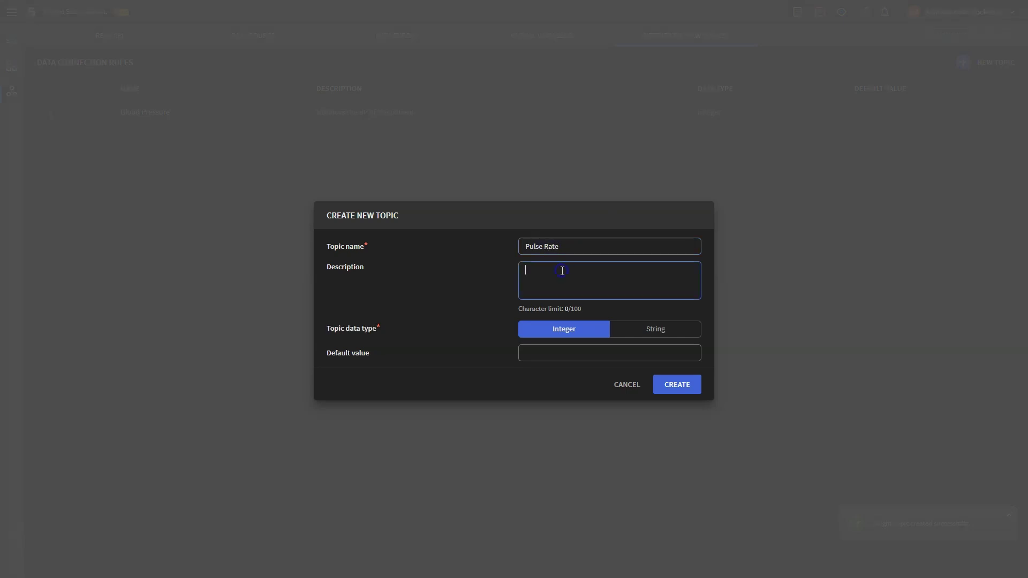
{"action": "type", "text": "Monitors the condition of the patient"}
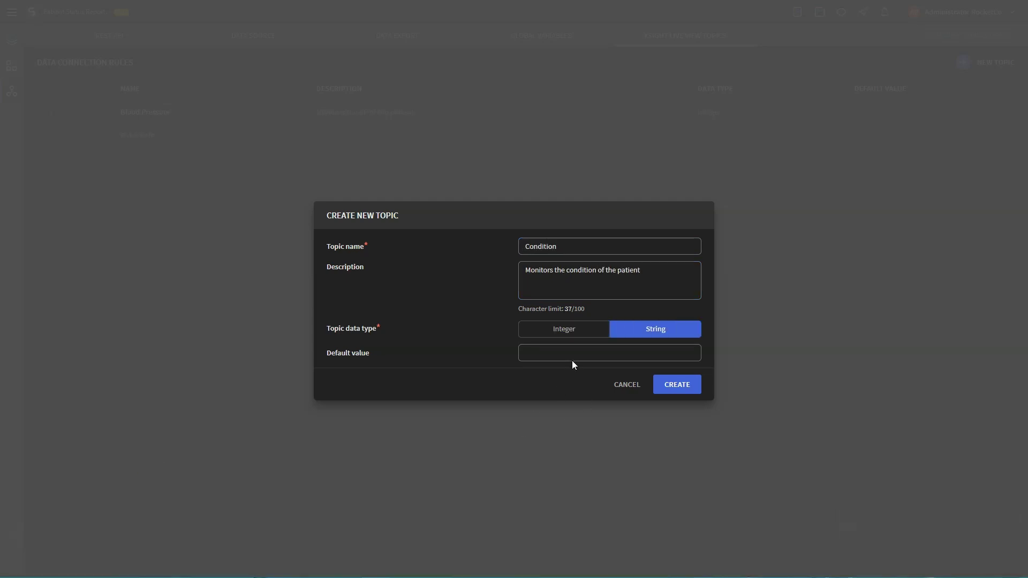
Give the Condition topic the default value Serious and create the topic.
{"action": "left_click", "coordinate": [569, 351]}
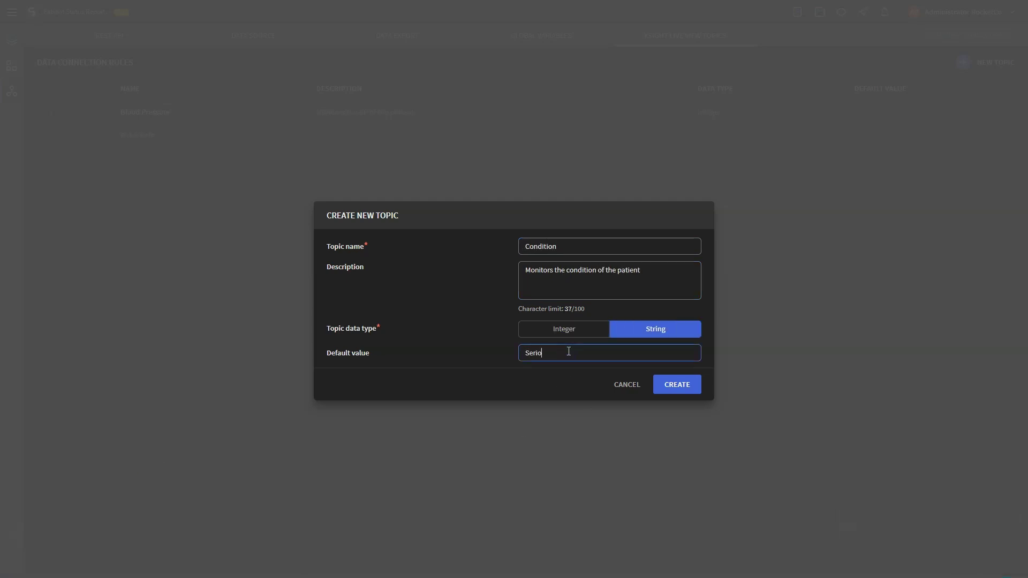
{"action": "left_click", "coordinate": [678, 385]}
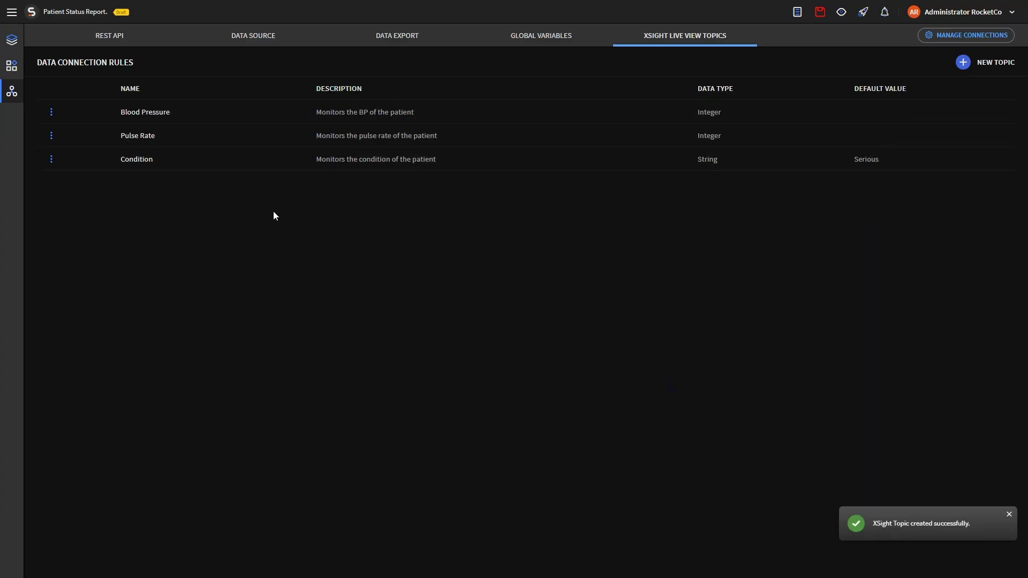
Choose Run Blockly as a new On Click action for the Submit button on the Patient Details page.
{"action": "left_click", "coordinate": [11, 42]}
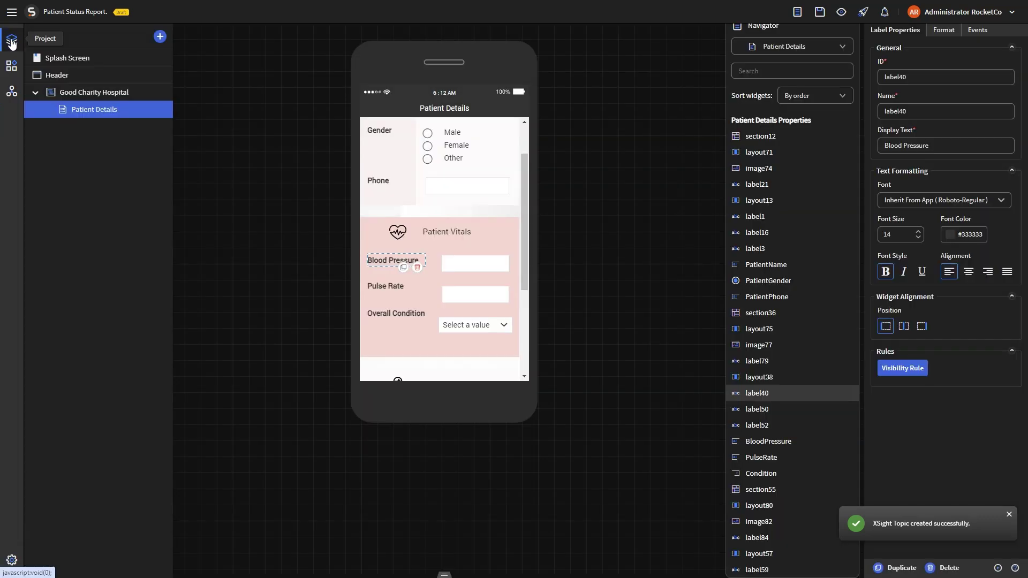
{"action": "scroll", "coordinate": [429, 316], "scroll_direction": "down", "scroll_amount": 3}
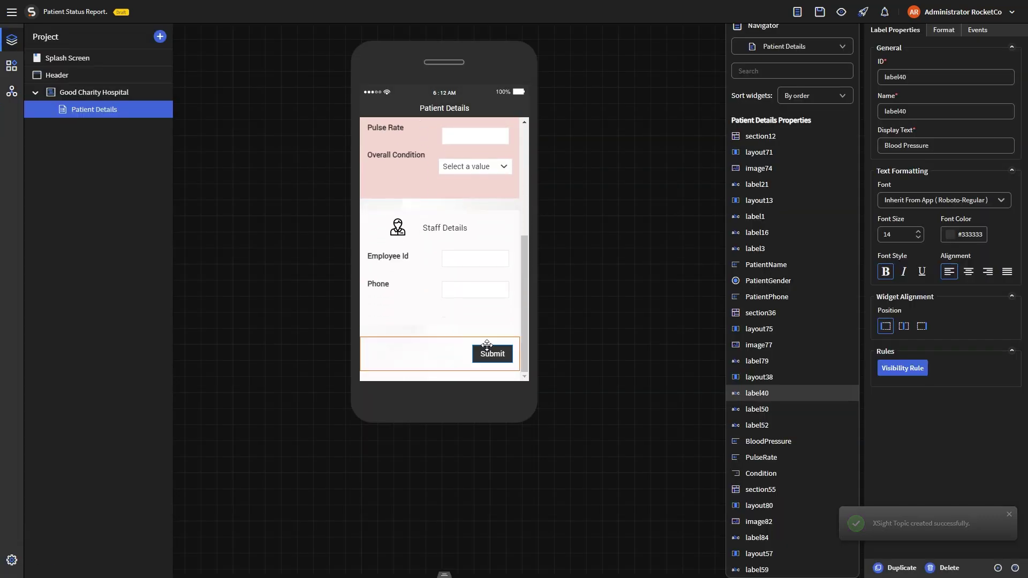
{"action": "left_click", "coordinate": [488, 351]}
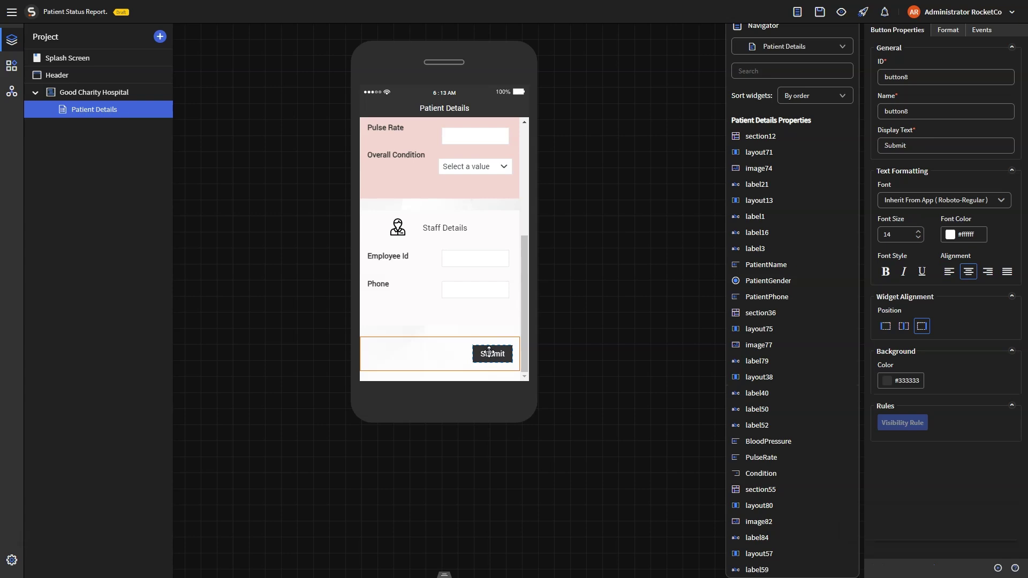
{"action": "left_click", "coordinate": [980, 30]}
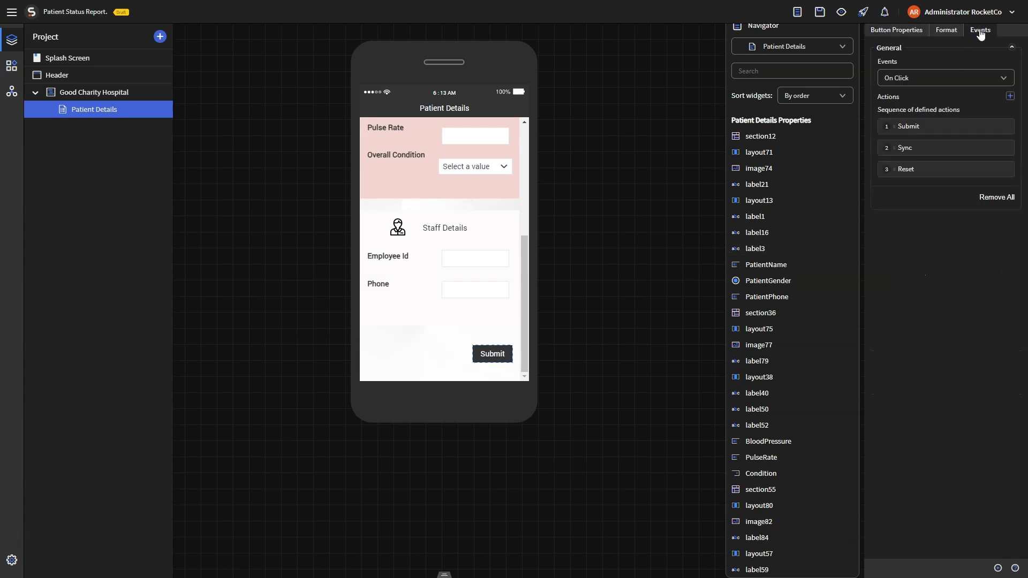
{"action": "left_click", "coordinate": [1010, 96]}
{"action": "left_click", "coordinate": [946, 157]}
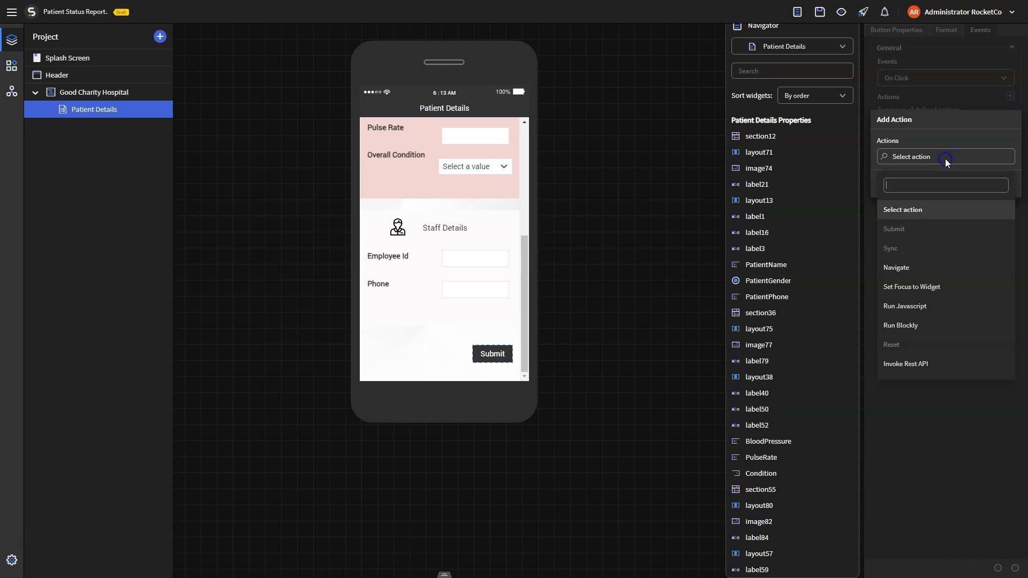
{"action": "left_click", "coordinate": [929, 325]}
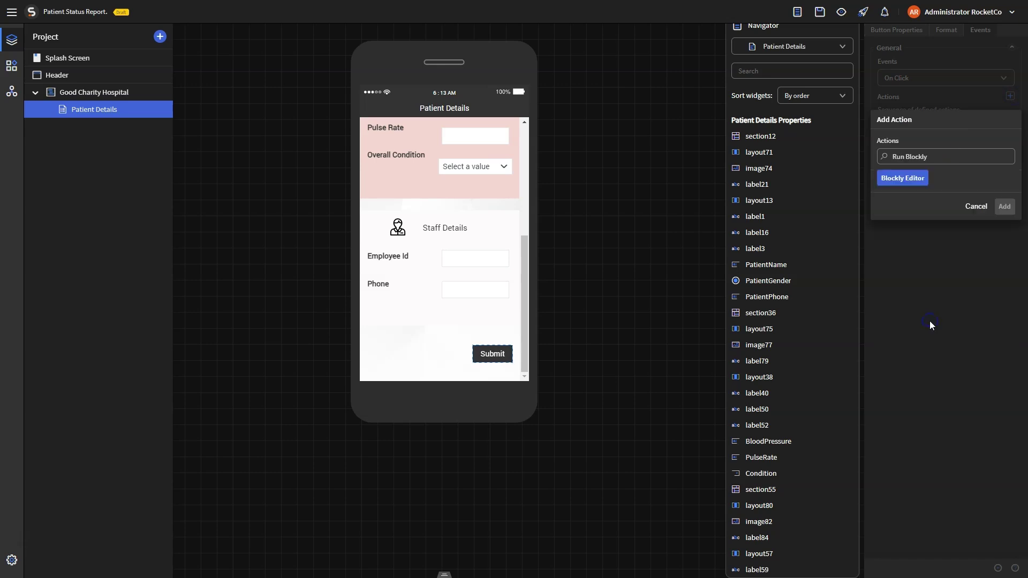
Open the Blockly editor for the action and name the Blockly Patient Information.
{"action": "left_click", "coordinate": [902, 181]}
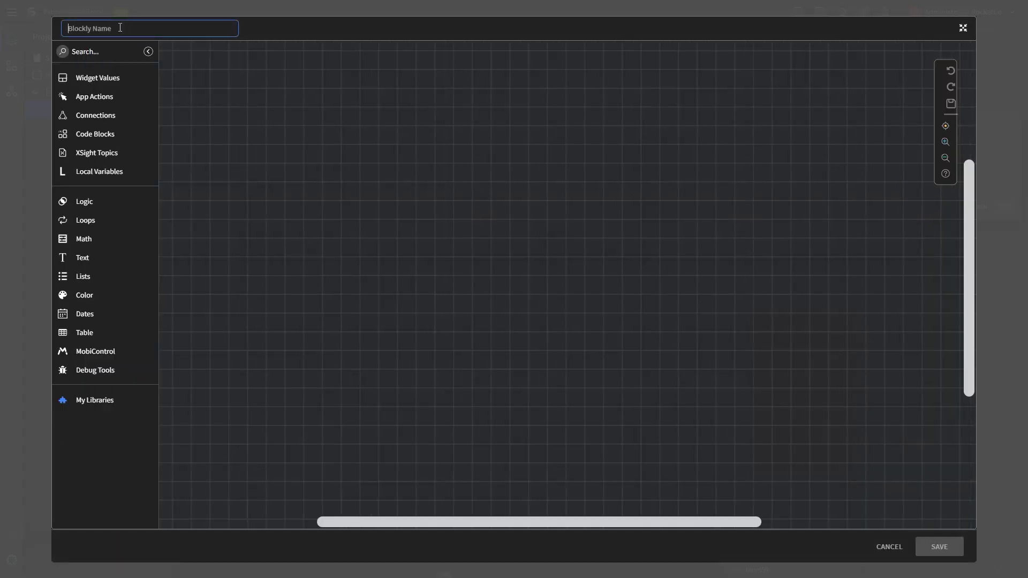
{"action": "type", "text": "Patient Info"}
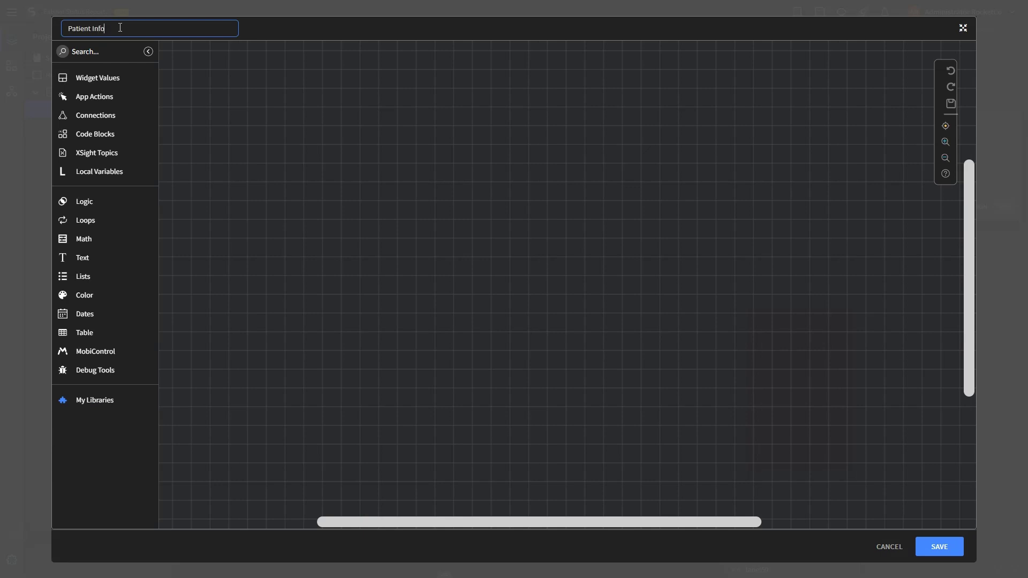
{"action": "type", "text": "mation"}
Place an XSight topic set block on the canvas and choose Blood Pressure as its topic.
{"action": "left_click", "coordinate": [98, 155]}
{"action": "left_click_drag", "start_coordinate": [169, 81], "coordinate": [439, 173]}
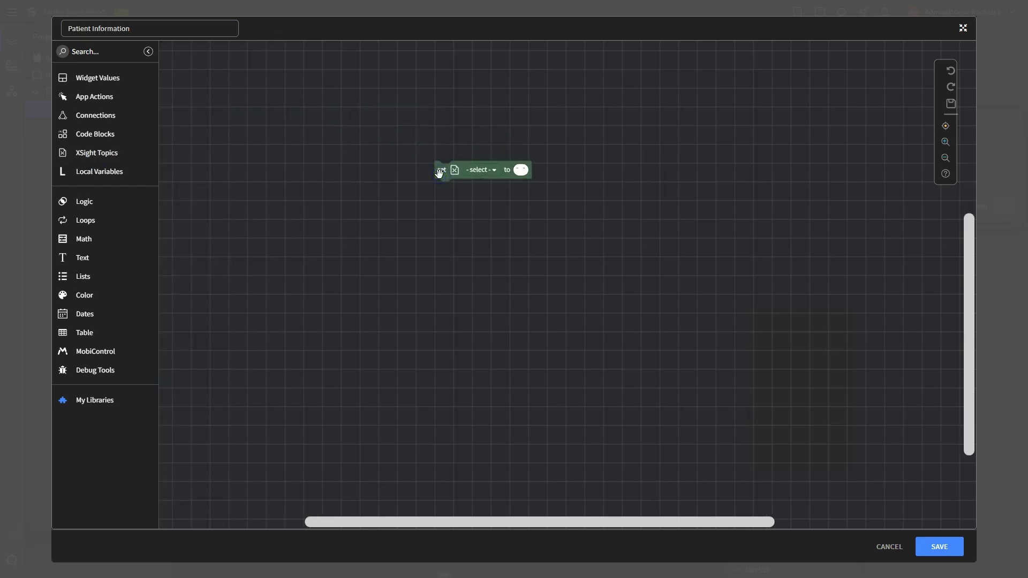
{"action": "left_click", "coordinate": [481, 170]}
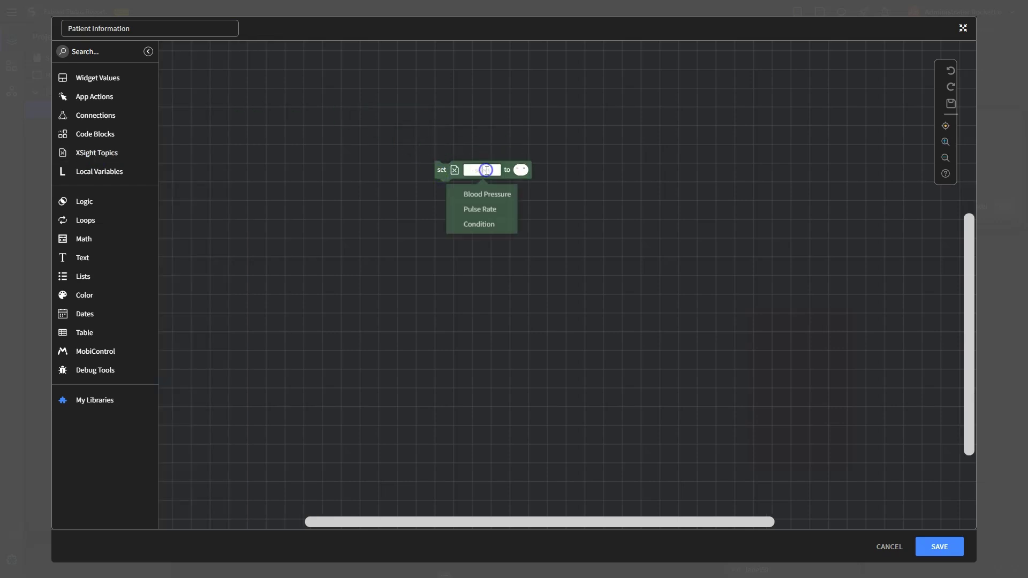
{"action": "left_click", "coordinate": [484, 197]}
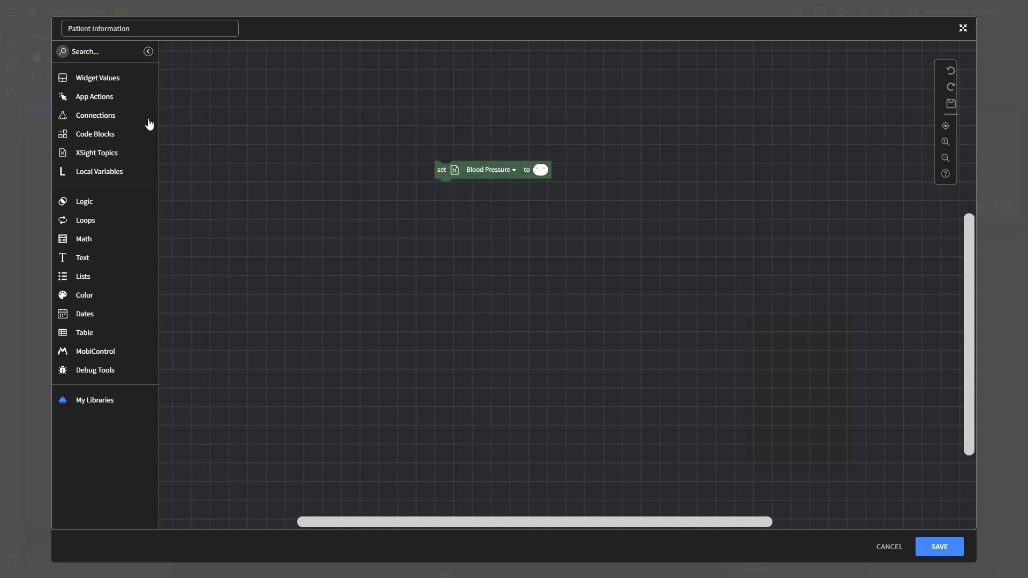
Fill the Blood Pressure block's value with a get text box block set to BloodPressure, and shift the combined block across the canvas.
{"action": "left_click", "coordinate": [108, 77]}
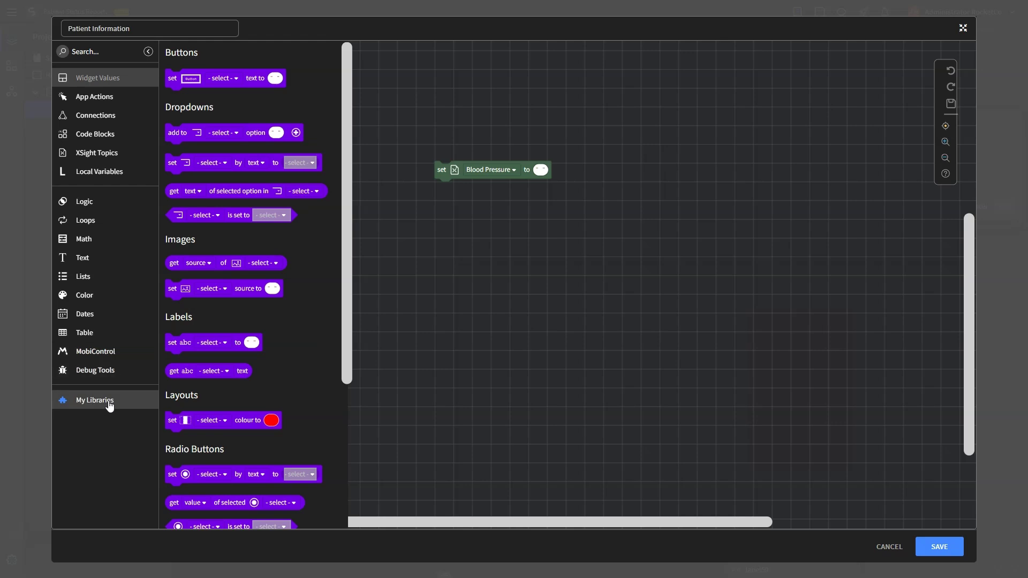
{"action": "scroll", "coordinate": [168, 403], "scroll_direction": "down", "scroll_amount": 4}
{"action": "left_click_drag", "start_coordinate": [167, 422], "coordinate": [568, 161]}
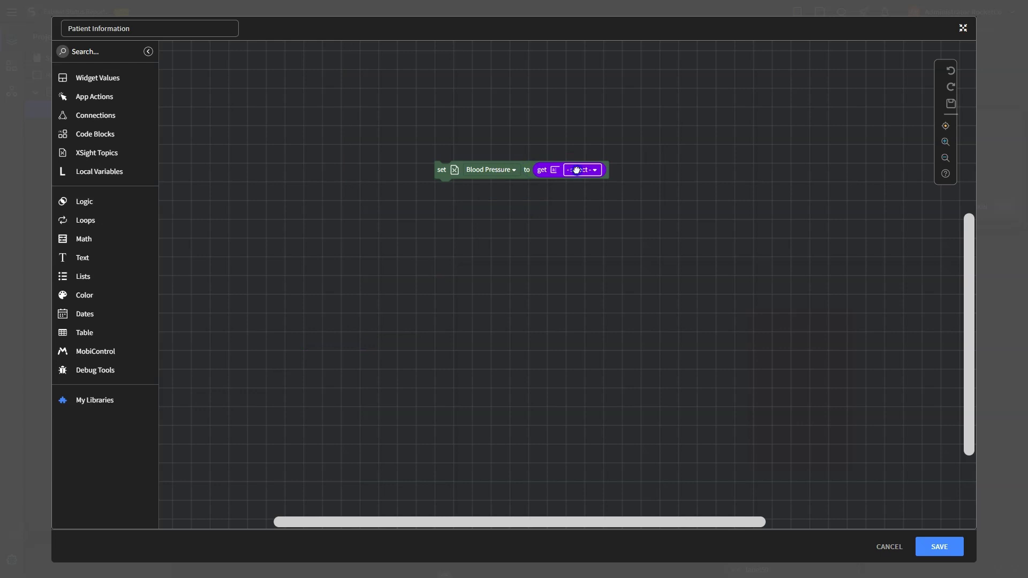
{"action": "left_click", "coordinate": [580, 170]}
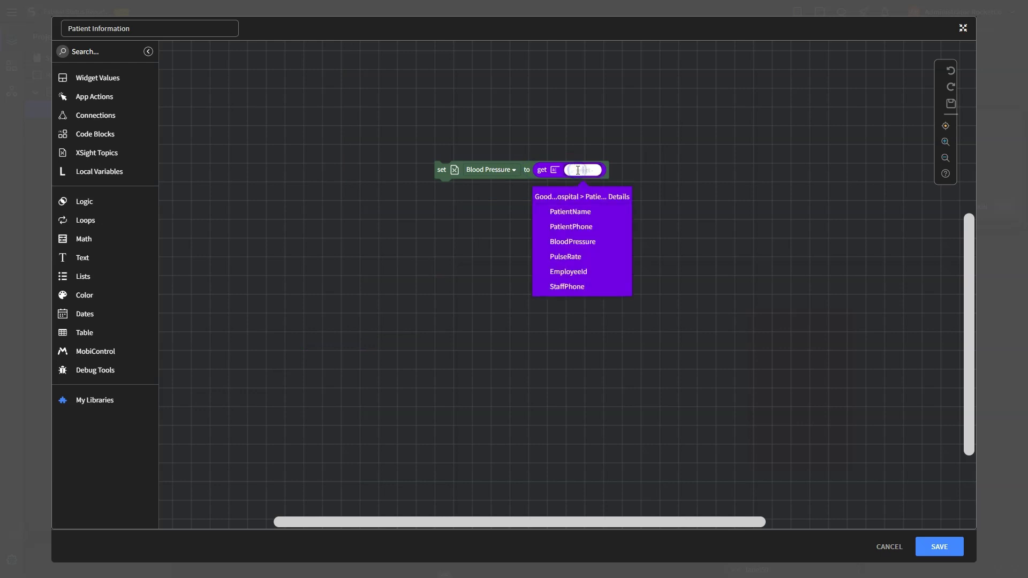
{"action": "left_click", "coordinate": [572, 242]}
{"action": "left_click_drag", "start_coordinate": [448, 175], "coordinate": [532, 175]}
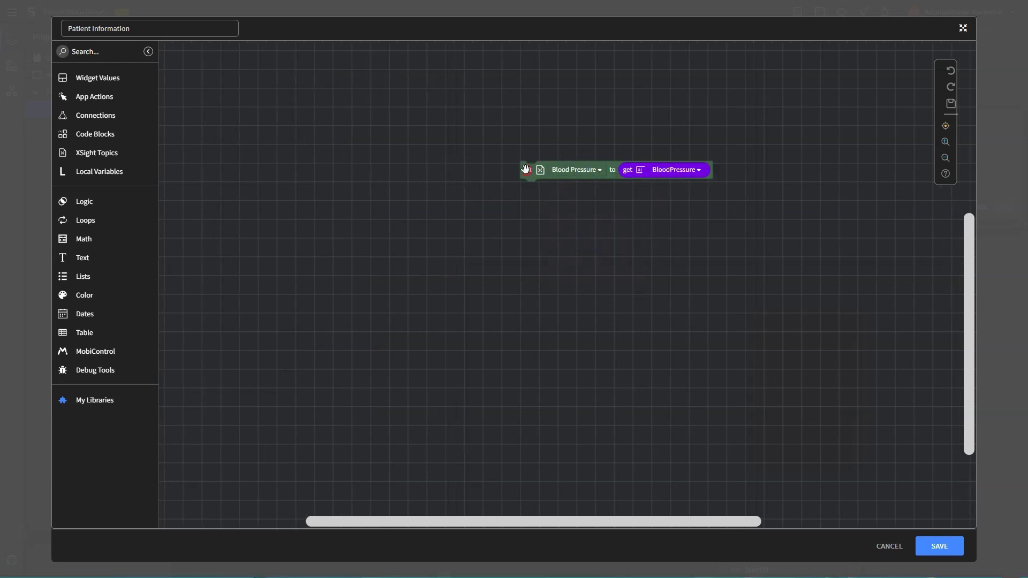
Duplicate the Blood Pressure set block for the Pulse Rate and Condition topics, and reposition the block stack on the canvas.
{"action": "right_click", "coordinate": [531, 175]}
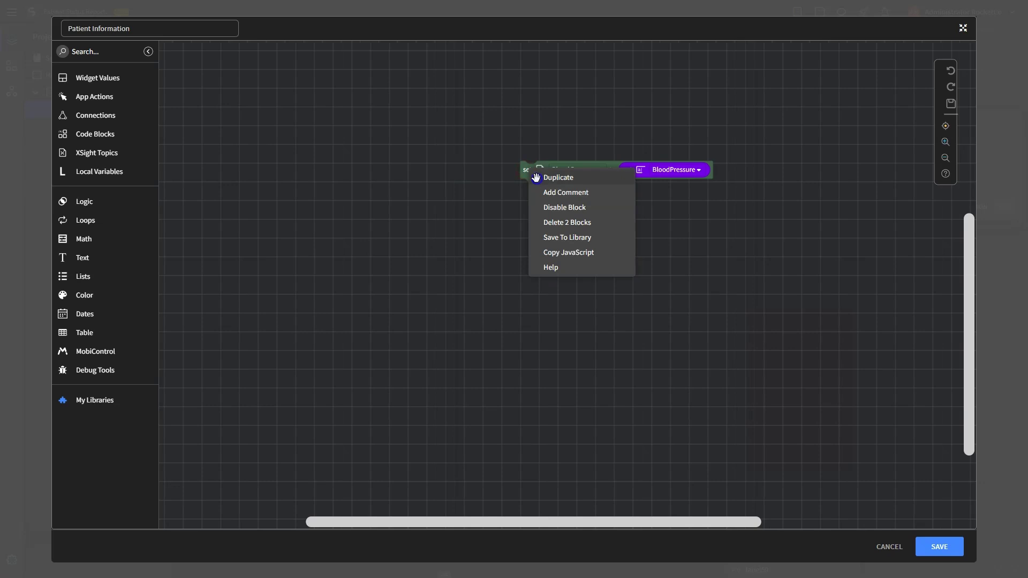
{"action": "left_click", "coordinate": [538, 178]}
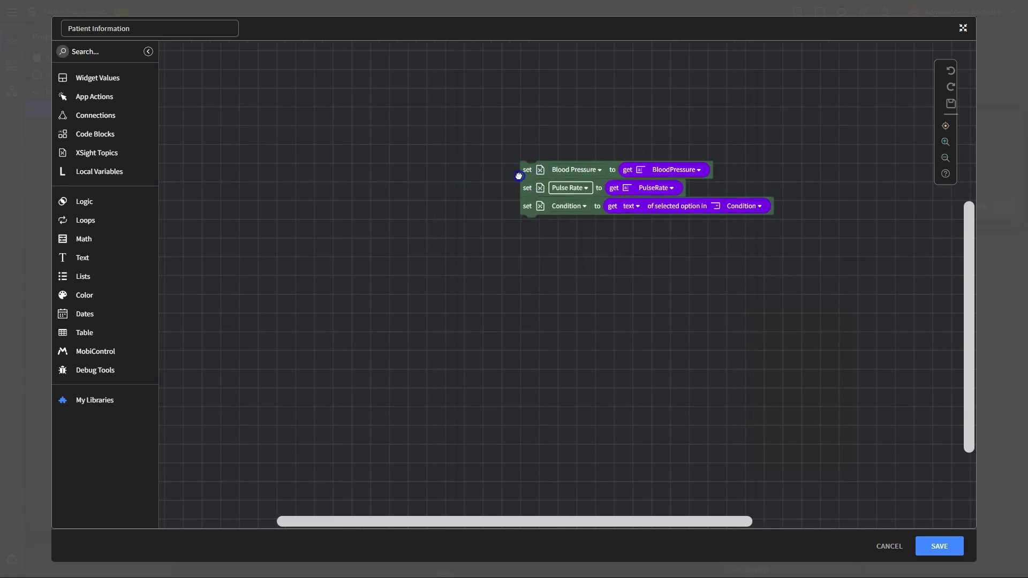
{"action": "left_click_drag", "start_coordinate": [522, 171], "coordinate": [425, 215]}
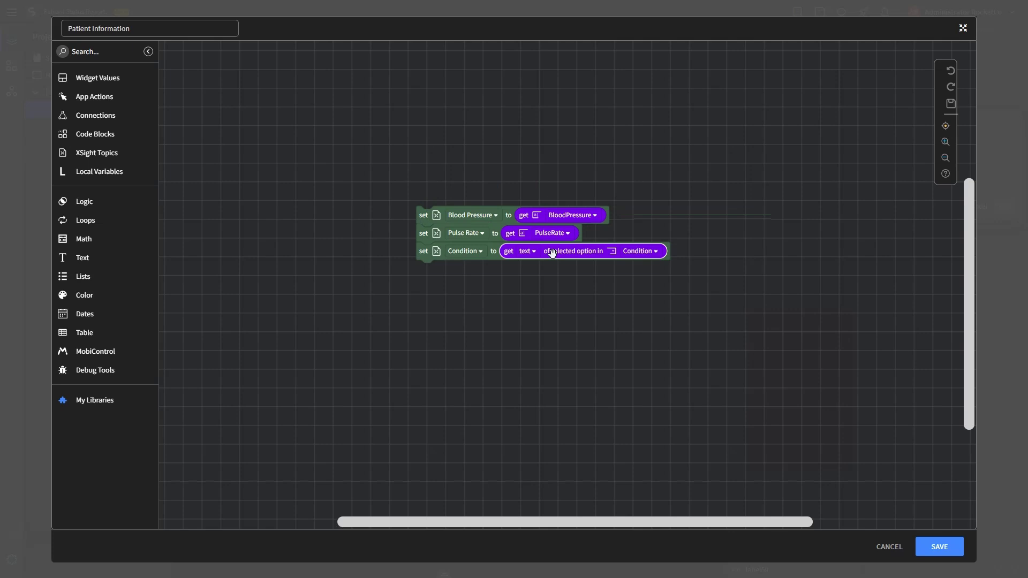
Save the Patient Information Blockly into the Submit button's actions and publish app version 1.0 to Production for the Rocket CO Admin Group.
{"action": "left_click", "coordinate": [932, 552]}
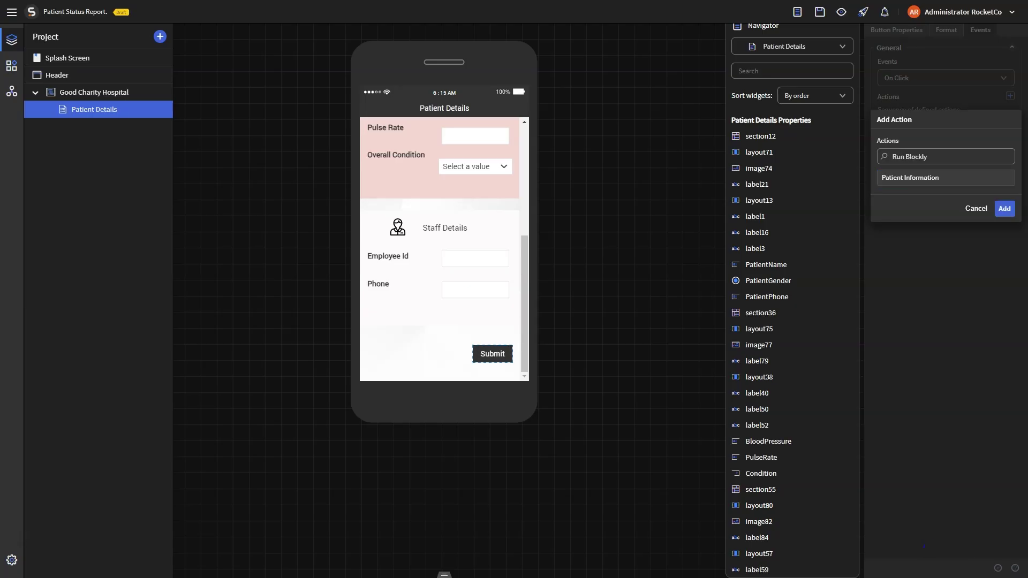
{"action": "left_click", "coordinate": [1005, 208]}
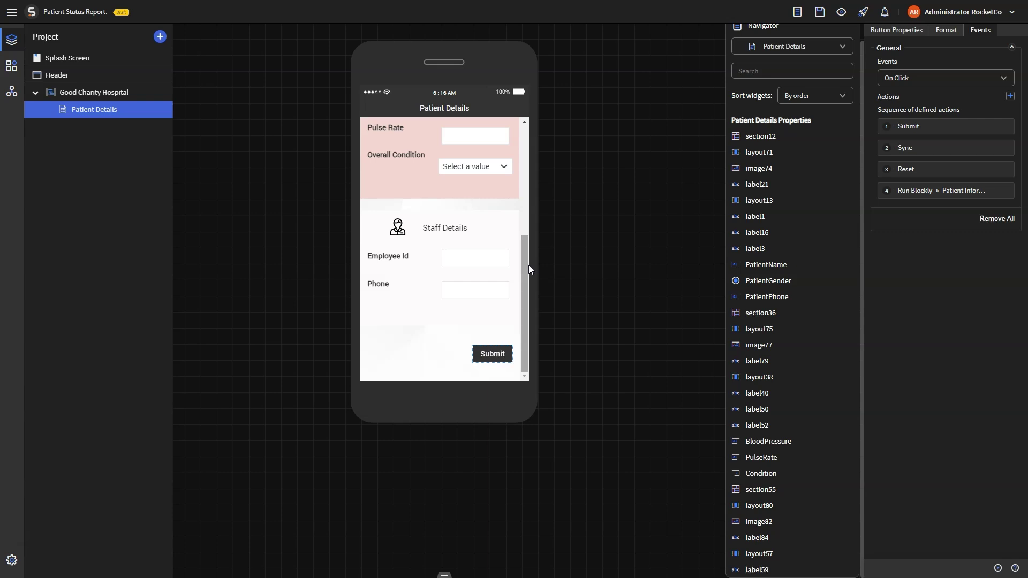
{"action": "left_click", "coordinate": [860, 20]}
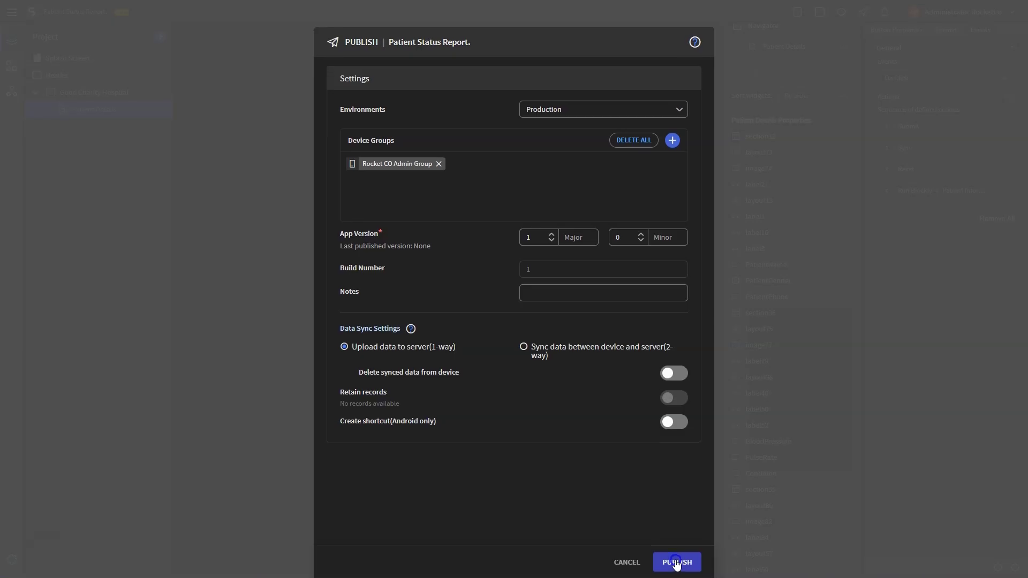
{"action": "left_click", "coordinate": [676, 562]}
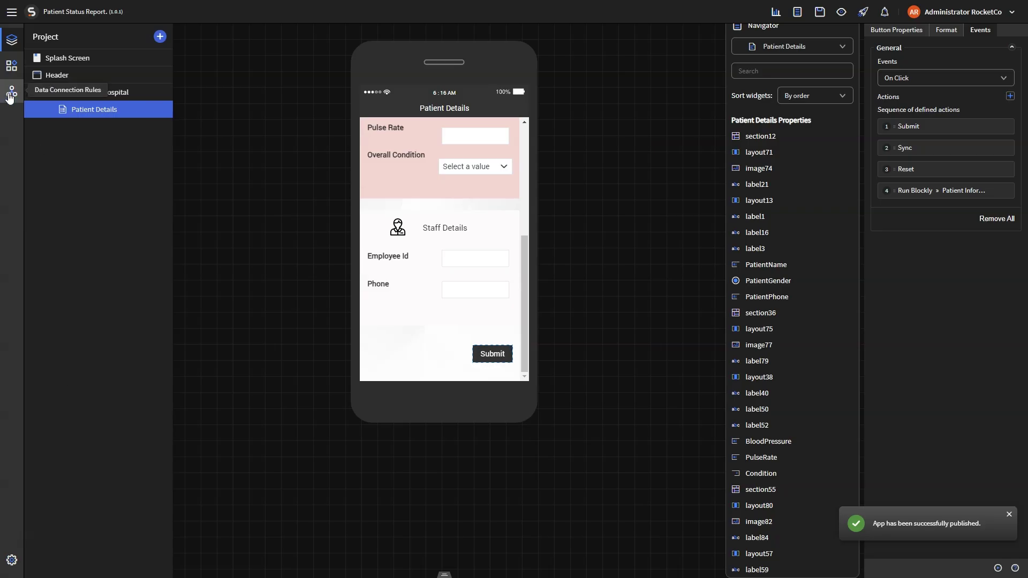
Open the app's XSight live view topics and copy the XSight topic ID of Blood Pressure.
{"action": "left_click", "coordinate": [10, 95]}
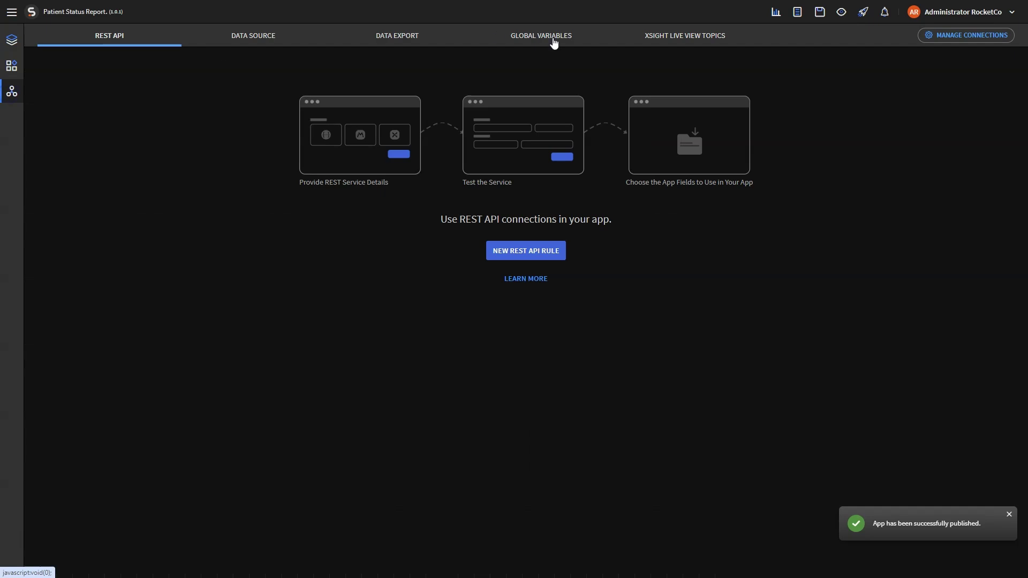
{"action": "left_click", "coordinate": [670, 36]}
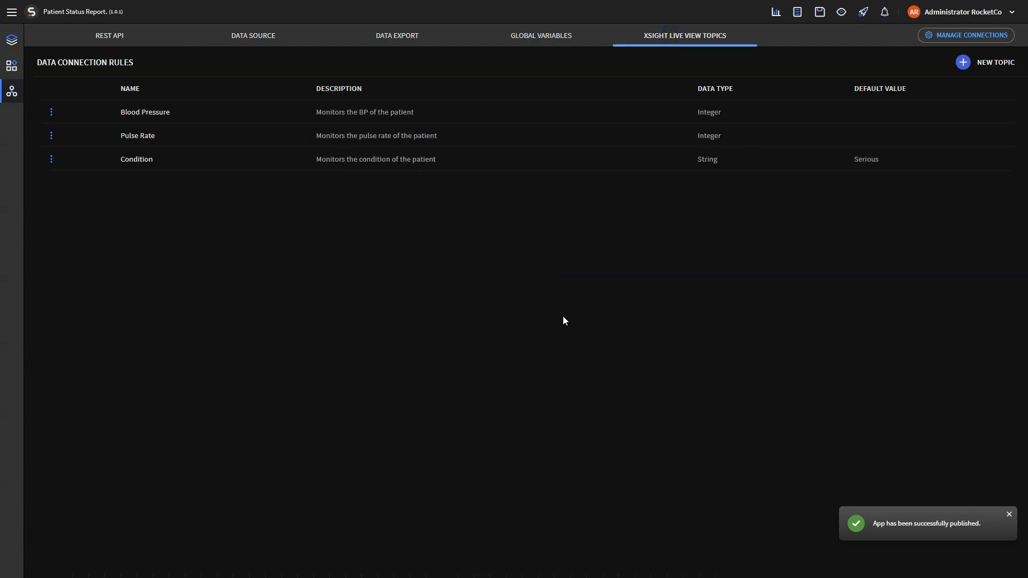
{"action": "left_click", "coordinate": [52, 114]}
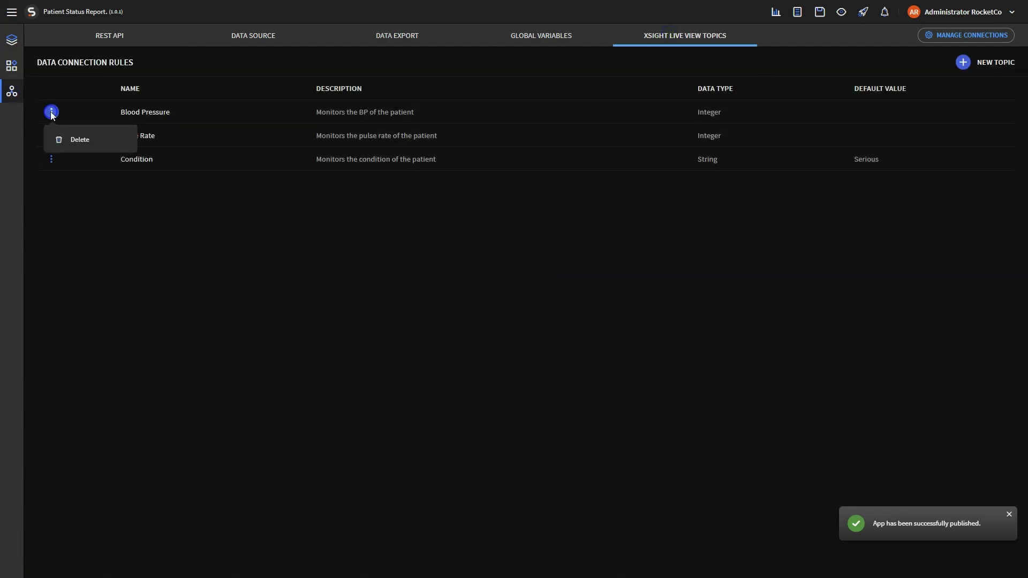
{"action": "left_click", "coordinate": [164, 112]}
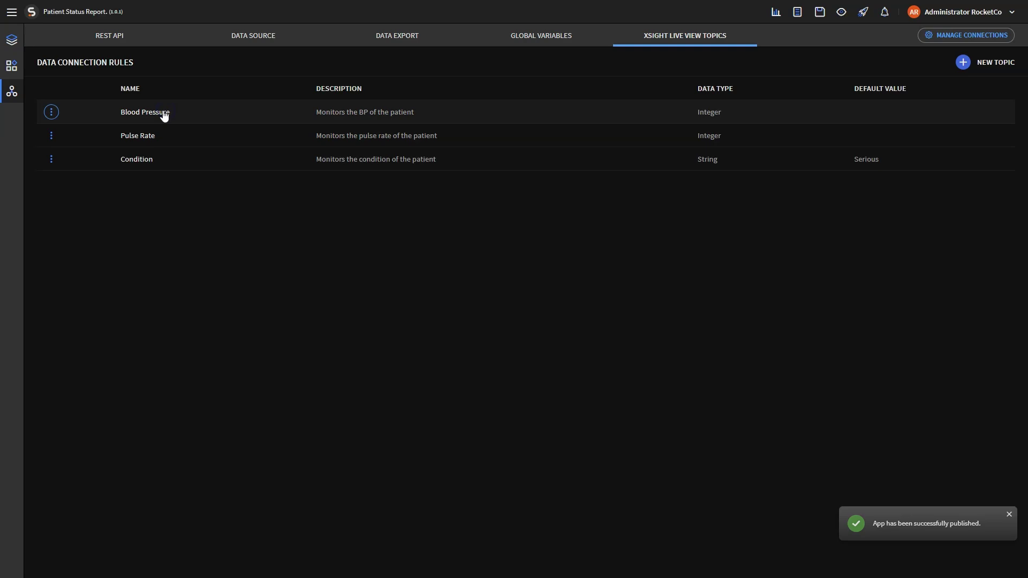
{"action": "left_click", "coordinate": [162, 111]}
{"action": "left_click_drag", "start_coordinate": [328, 104], "coordinate": [470, 109]}
{"action": "left_click", "coordinate": [476, 107]}
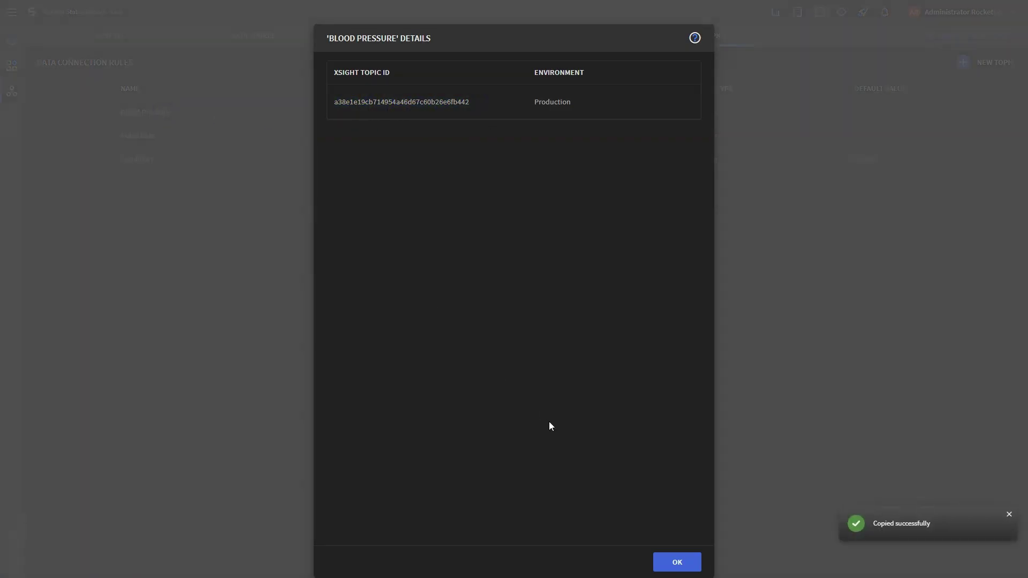
{"action": "left_click", "coordinate": [670, 559]}
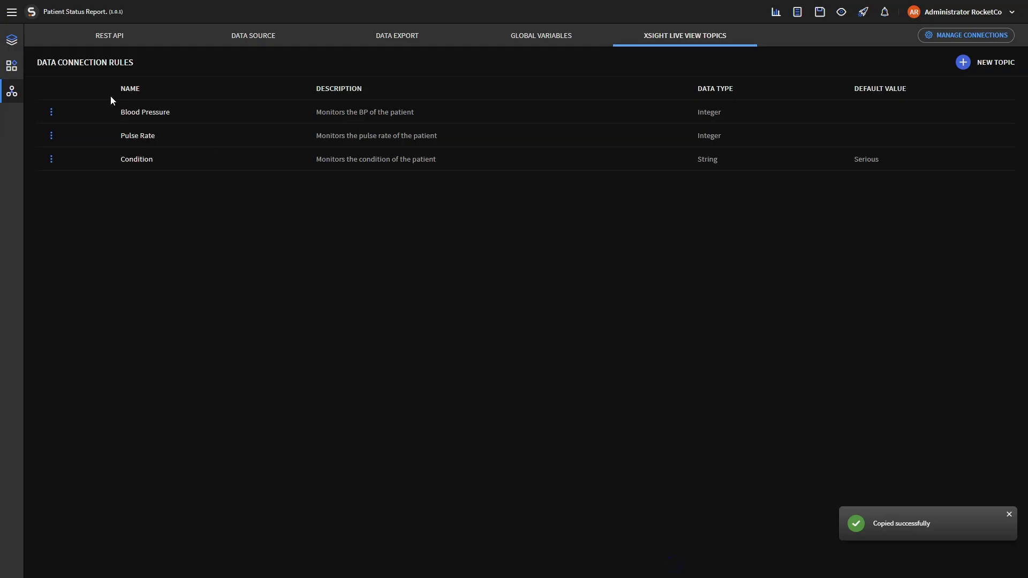
Copy the XSight topic ID of the Pulse Rate topic from its details and close them.
{"action": "left_click", "coordinate": [145, 138]}
{"action": "left_click_drag", "start_coordinate": [328, 102], "coordinate": [484, 108]}
{"action": "left_click", "coordinate": [484, 106]}
{"action": "left_click", "coordinate": [673, 563]}
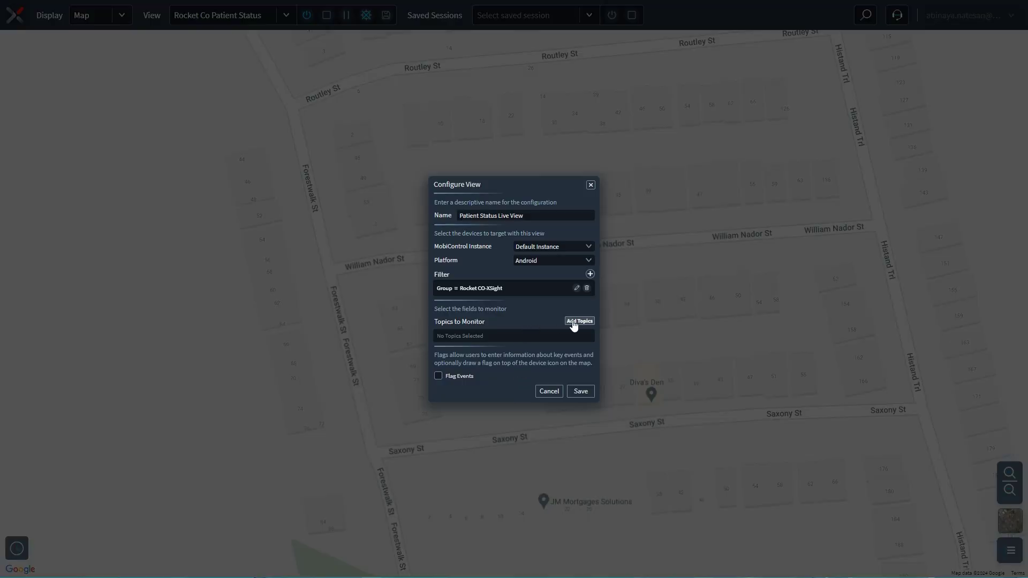
In SOTI XSight, start a custom topic for Patient Status Live View with integer values suitable for mapping to colors on icons.
{"action": "left_click", "coordinate": [573, 325]}
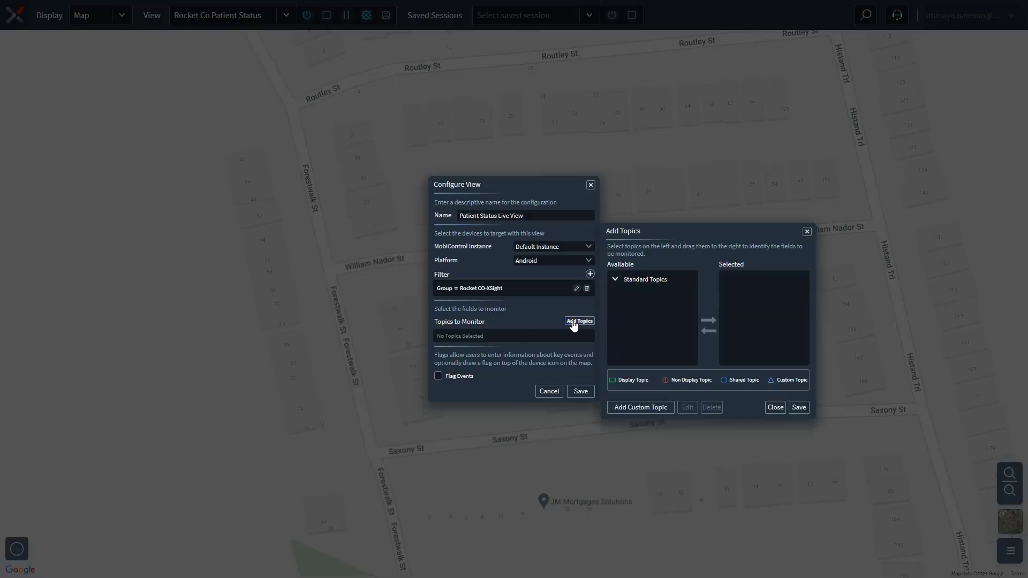
{"action": "left_click", "coordinate": [635, 412]}
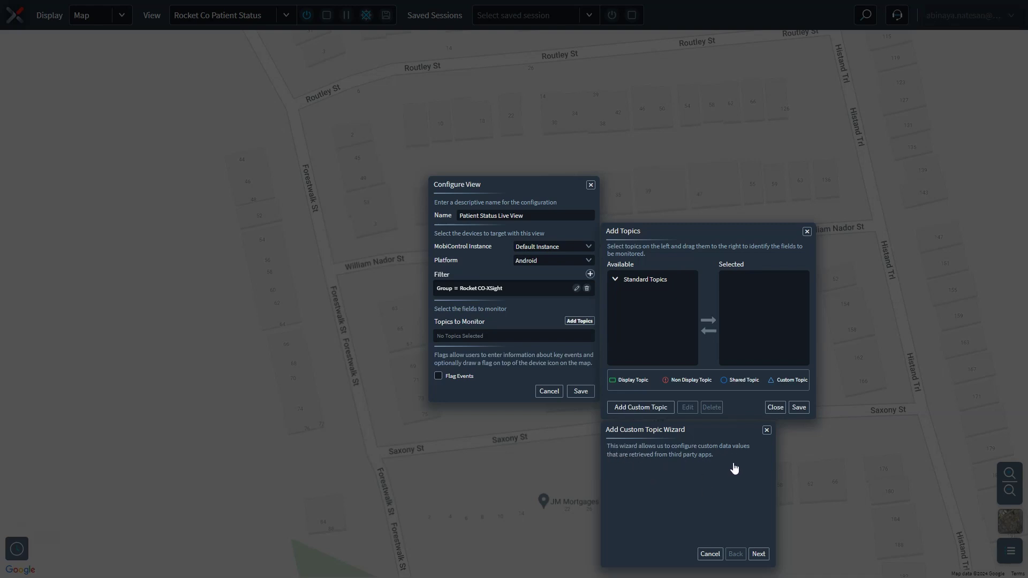
{"action": "left_click", "coordinate": [758, 554]}
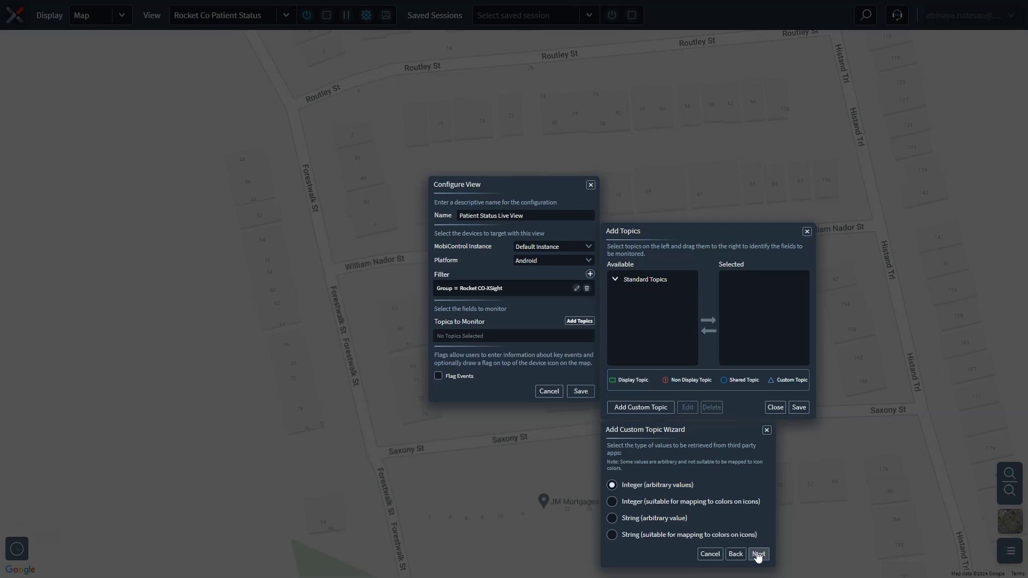
{"action": "left_click", "coordinate": [612, 502]}
{"action": "left_click", "coordinate": [758, 554]}
Enable the green and red integer ranges, give green a minimum of 80, and fill in the remaining range limits.
{"action": "left_click", "coordinate": [618, 480]}
{"action": "left_click", "coordinate": [619, 543]}
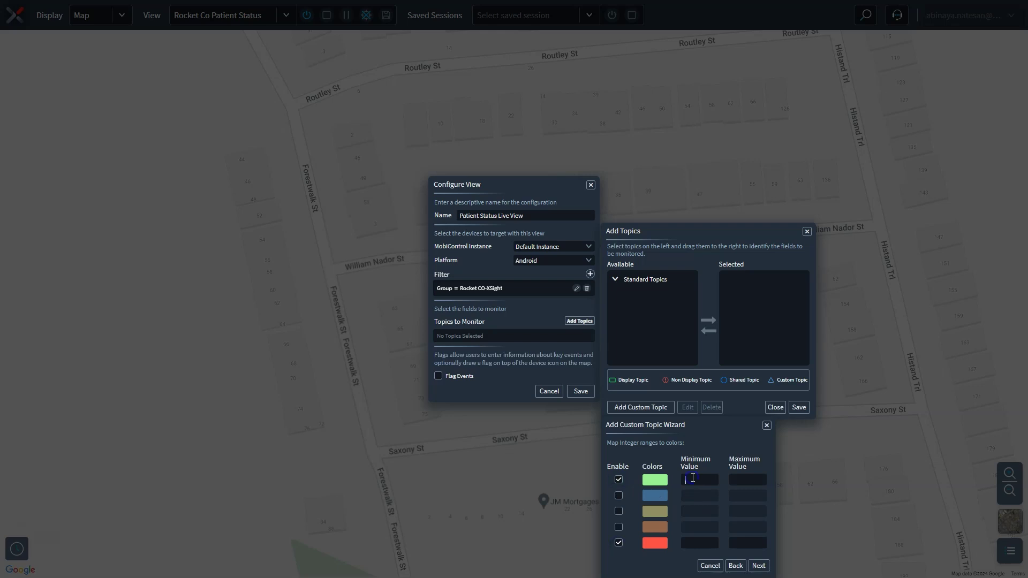
{"action": "left_click", "coordinate": [692, 478]}
{"action": "type", "text": "80"}
{"action": "left_click", "coordinate": [750, 480]}
{"action": "left_click", "coordinate": [760, 567]}
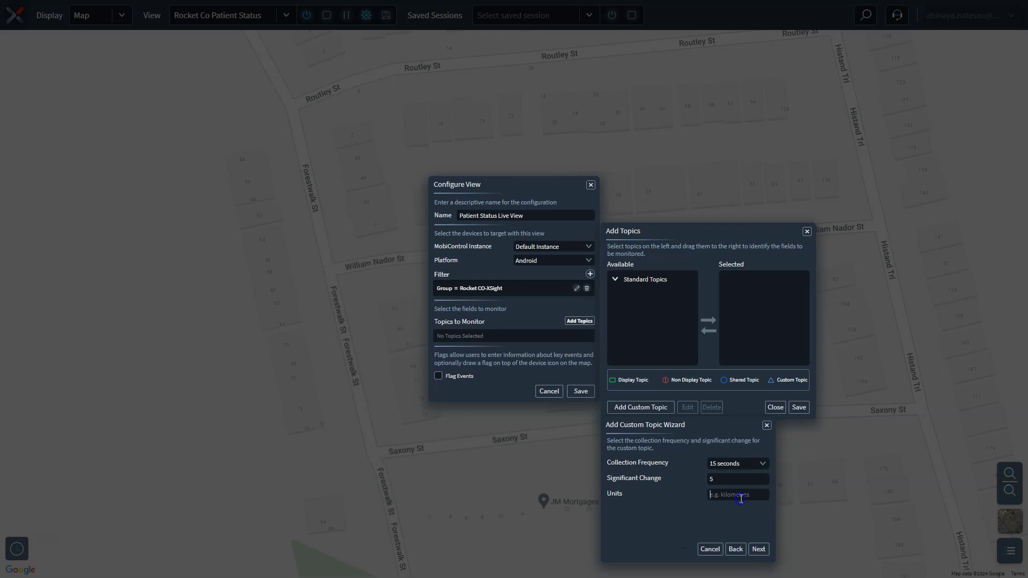
Give the topic a 15-second collection frequency, a significant change of 5 and mm Hg units, retrieving its data from the SOTI Snap App.
{"action": "type", "text": "mm Hg"}
{"action": "left_click", "coordinate": [759, 549]}
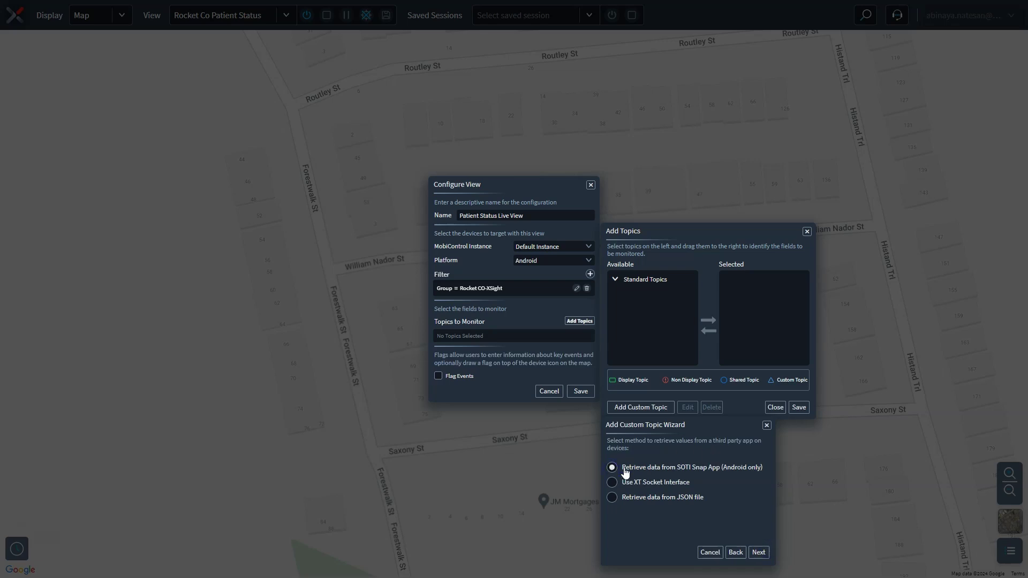
{"action": "left_click", "coordinate": [758, 553]}
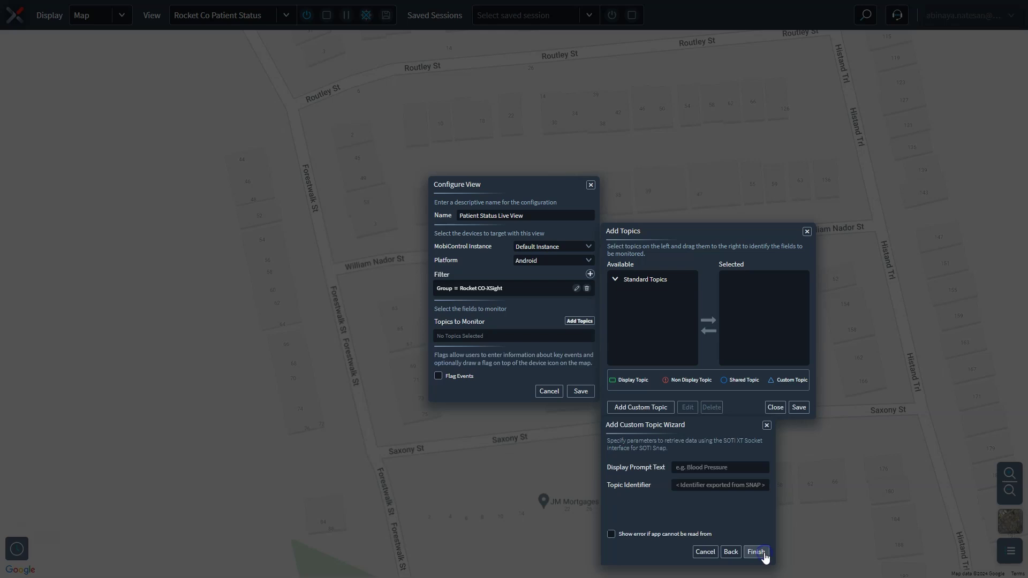
Enter Blood Pressure as the display prompt text and copy the Blood Pressure topic ID from SOTI Snap.
{"action": "type", "text": "Blood Pressure"}
{"action": "key", "text": "alt+Tab"}
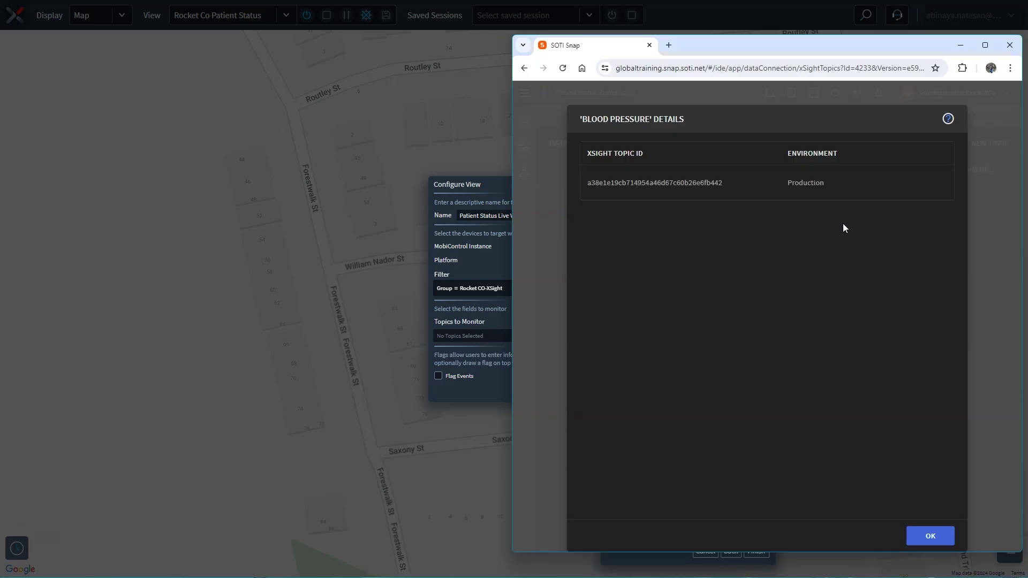
{"action": "left_click", "coordinate": [690, 188]}
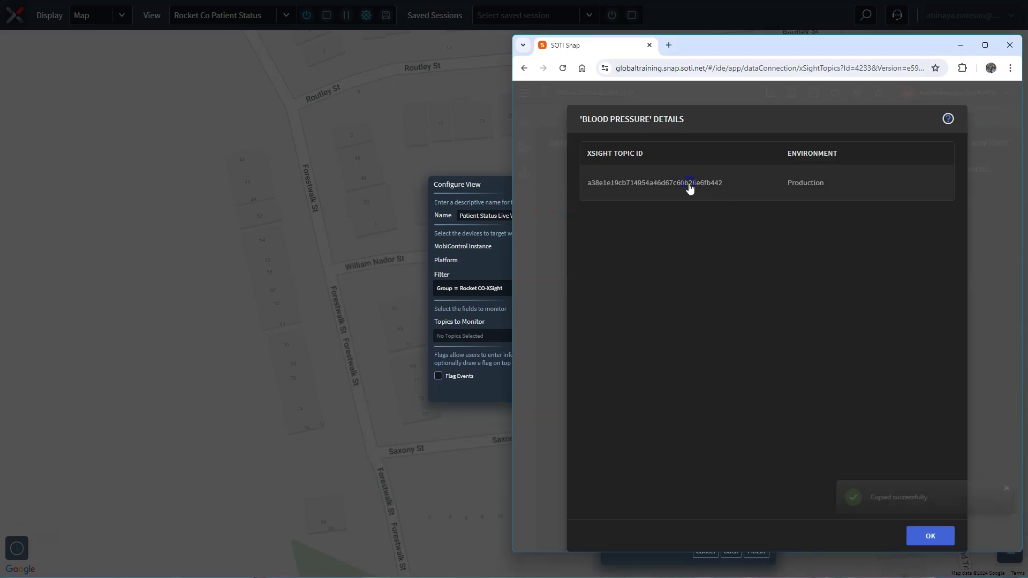
{"action": "left_click", "coordinate": [928, 536]}
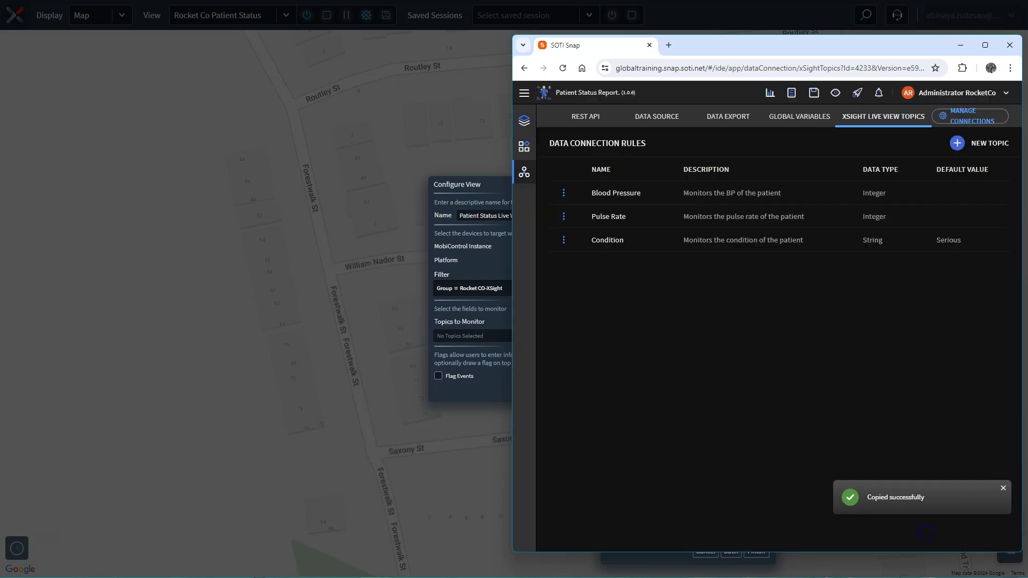
Return to XSight, paste the copied ID as the topic identifier and finish the custom topic.
{"action": "left_click", "coordinate": [960, 45]}
{"action": "left_click", "coordinate": [702, 485]}
{"action": "key", "text": "ctrl+v"}
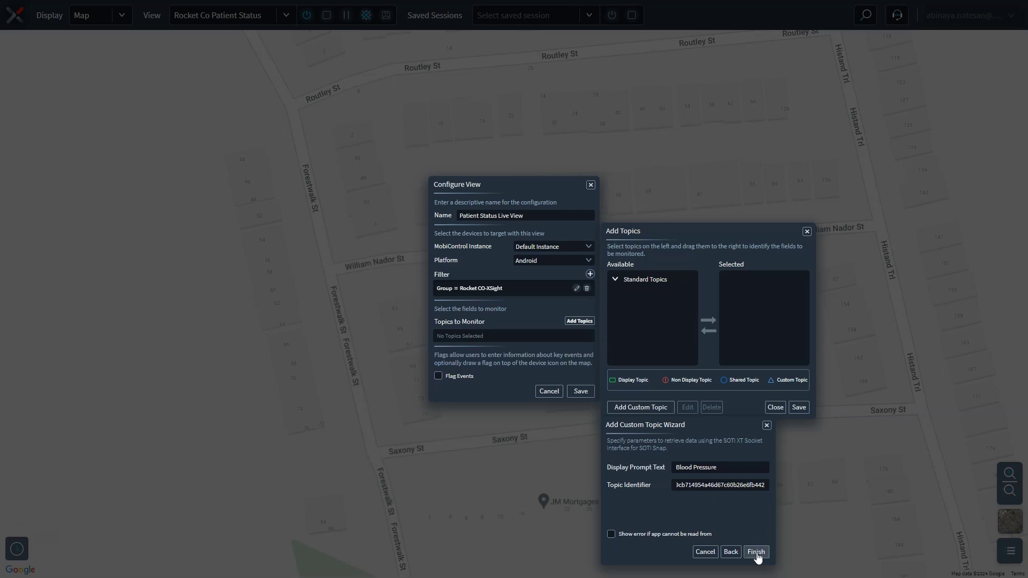
{"action": "left_click", "coordinate": [756, 552]}
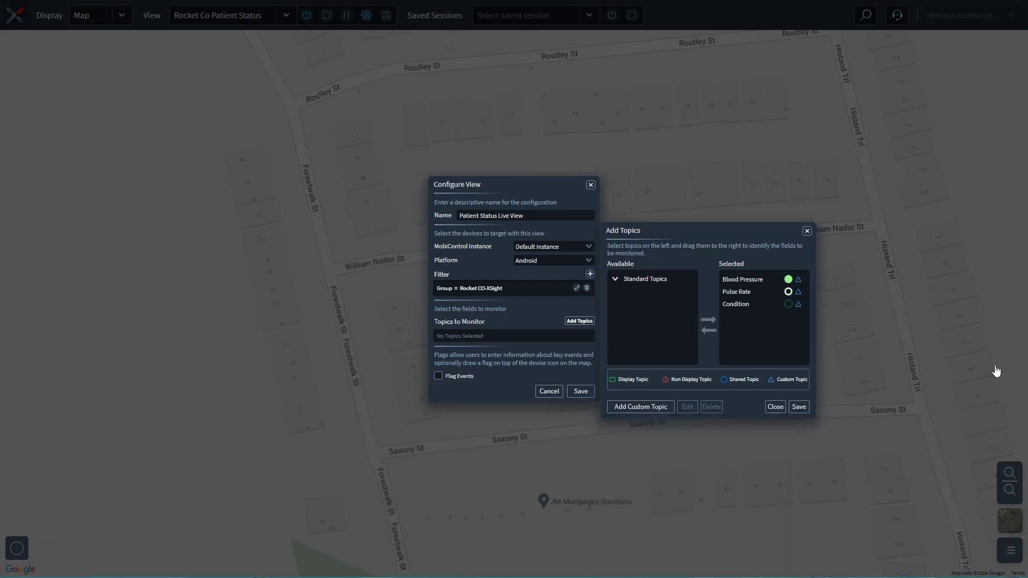
Save Blood Pressure, Pulse Rate and Condition as the topics to monitor, and save the Patient Status Live View configuration.
{"action": "left_click_drag", "start_coordinate": [744, 293], "coordinate": [743, 294]}
{"action": "left_click", "coordinate": [738, 304]}
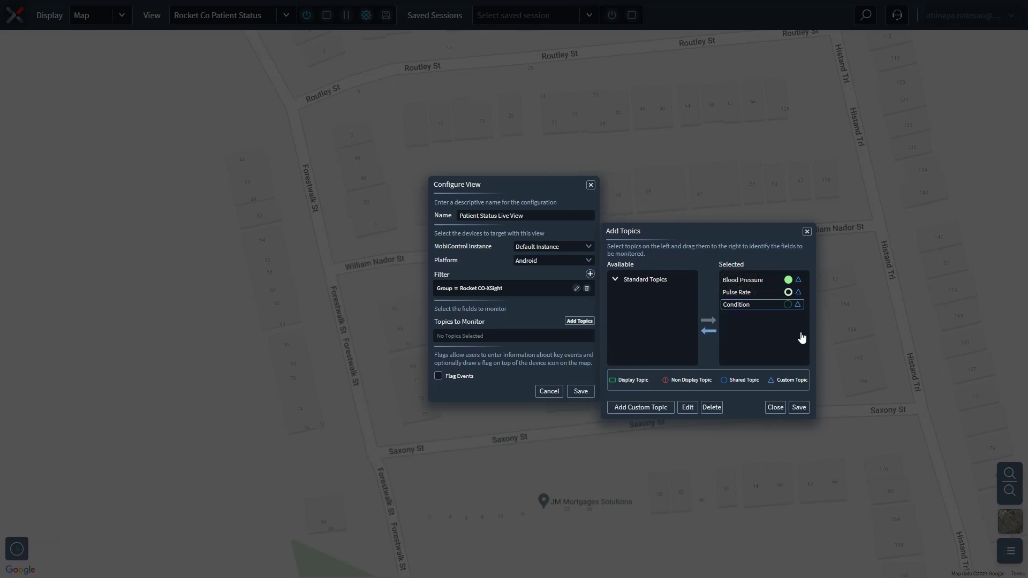
{"action": "left_click", "coordinate": [798, 408]}
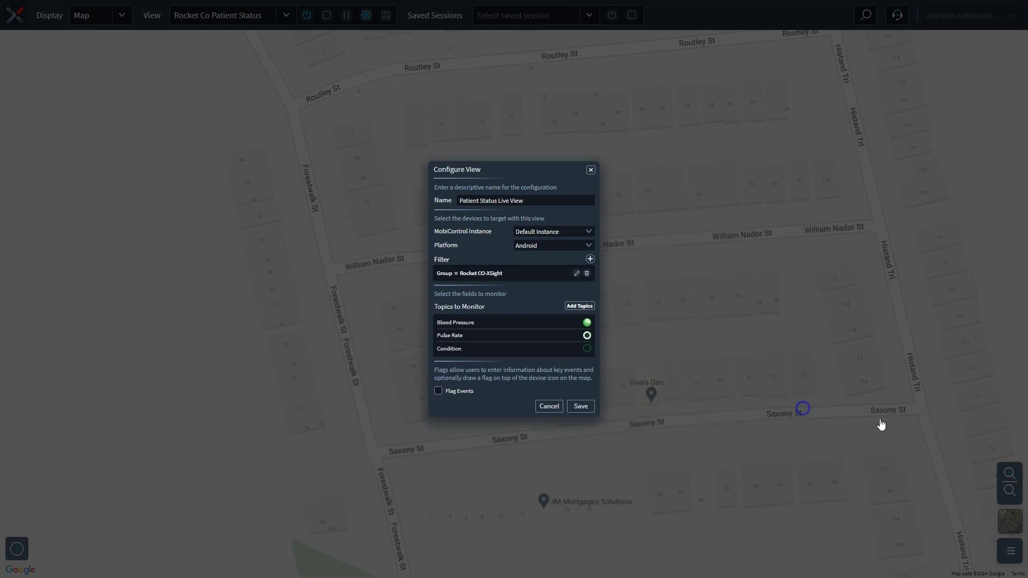
{"action": "left_click", "coordinate": [583, 409]}
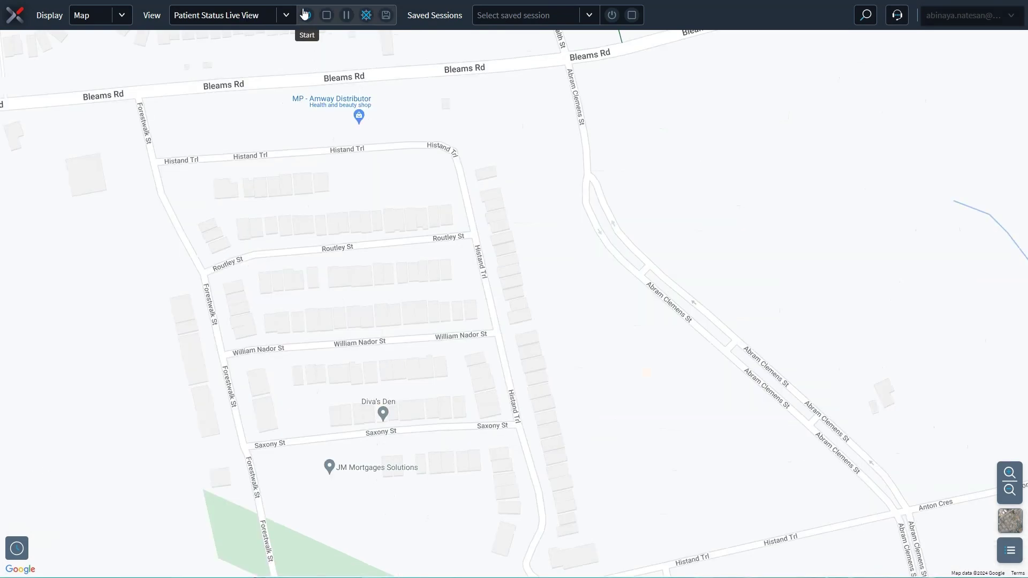
Start the Patient Status Live View and examine the patient device's blood pressure, pulse rate and condition from its map marker.
{"action": "left_click", "coordinate": [306, 16]}
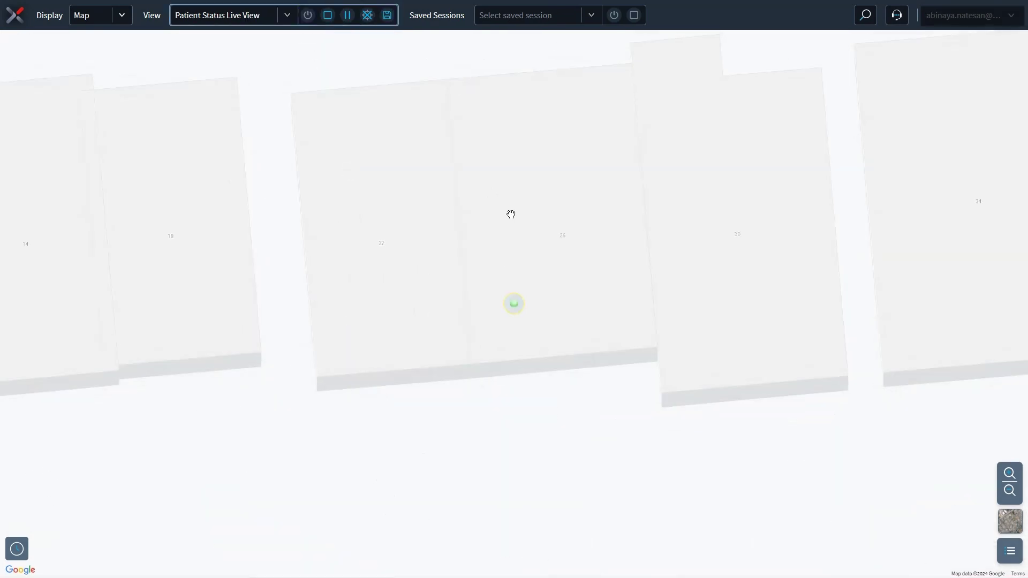
{"action": "left_click", "coordinate": [519, 308]}
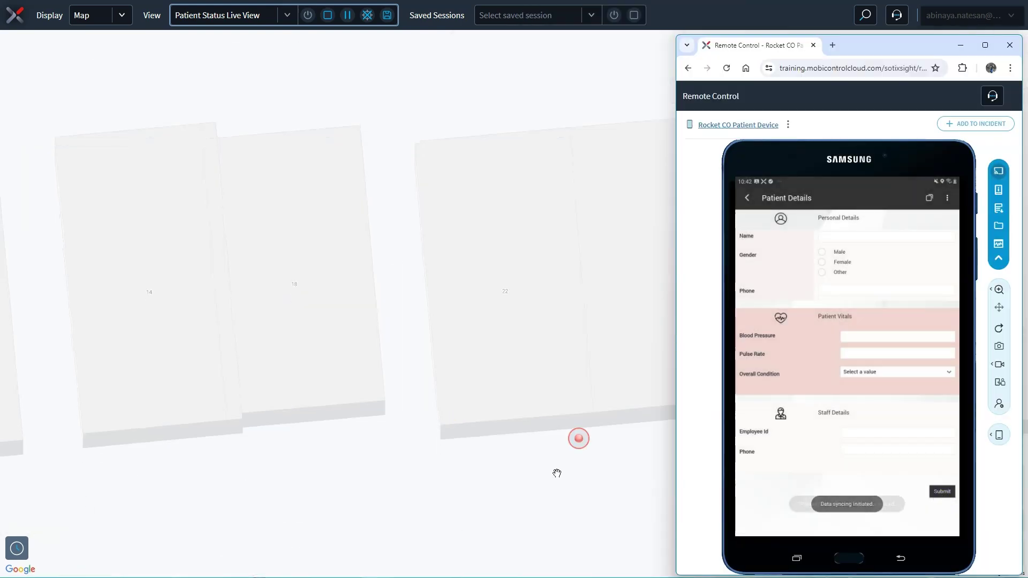
{"action": "left_click", "coordinate": [578, 438]}
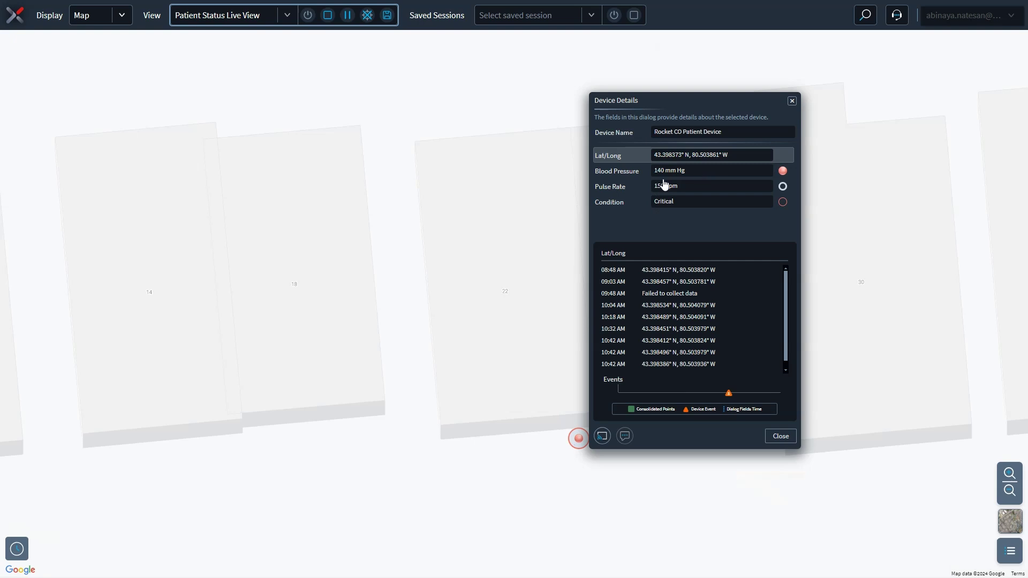
{"action": "left_click", "coordinate": [773, 438]}
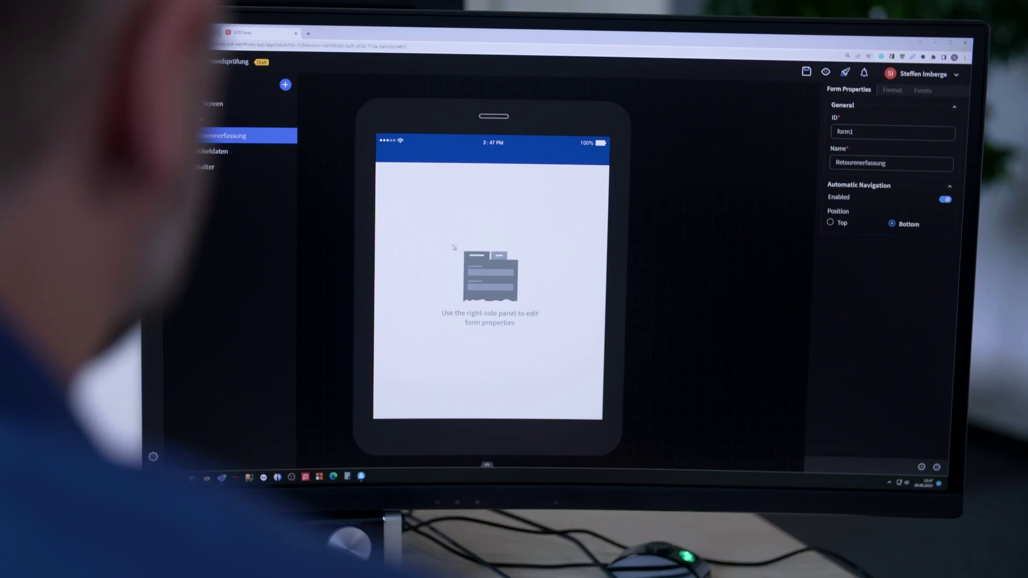